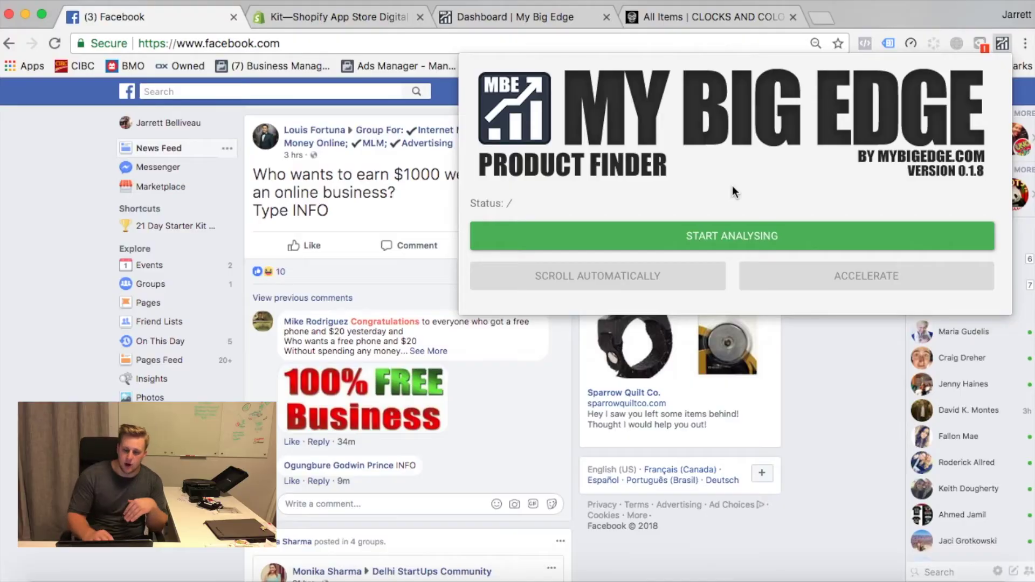
- Start analysing the Facebook feed for ads with automatic scrolling turned on
click(715, 238)
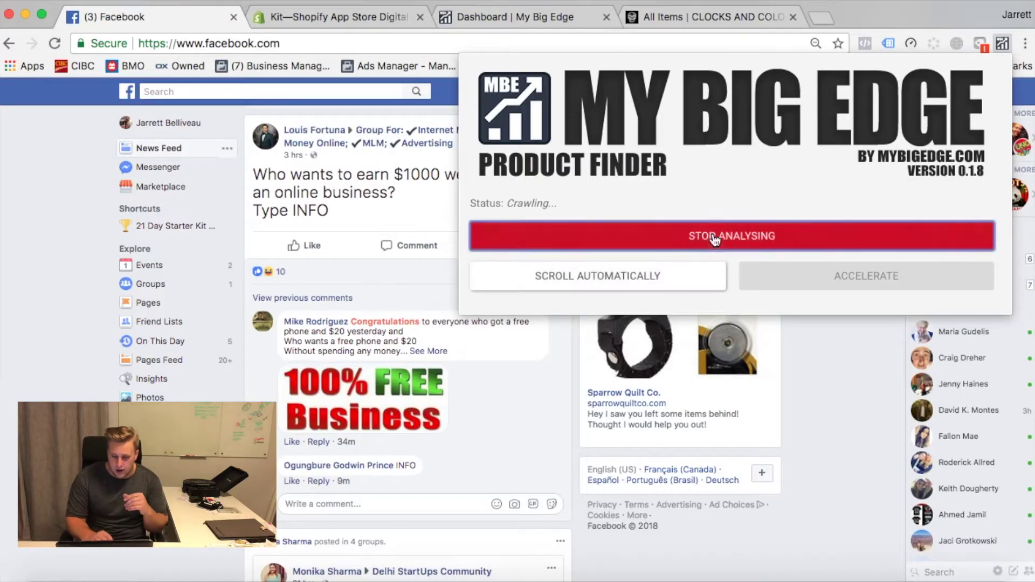
click(614, 274)
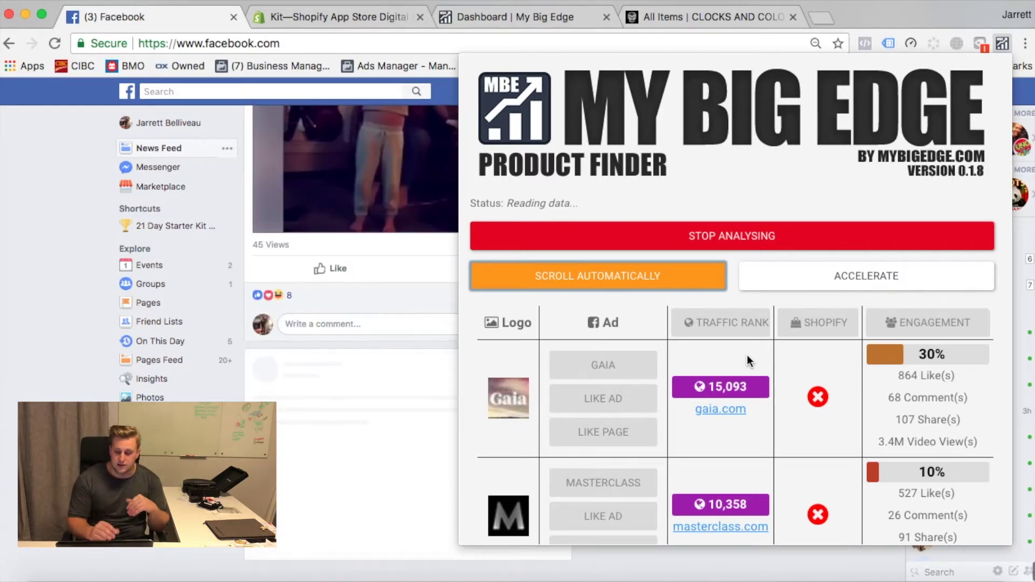
- Stop the feed analysis and sort the found ads by engagement, with 100% ads on top
click(731, 233)
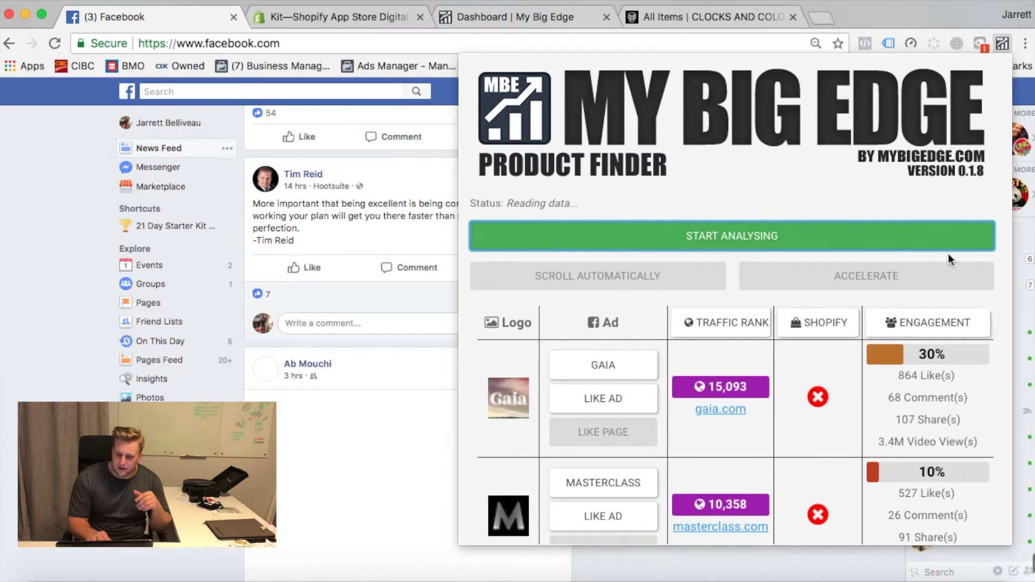
scroll(653, 413, down, 3)
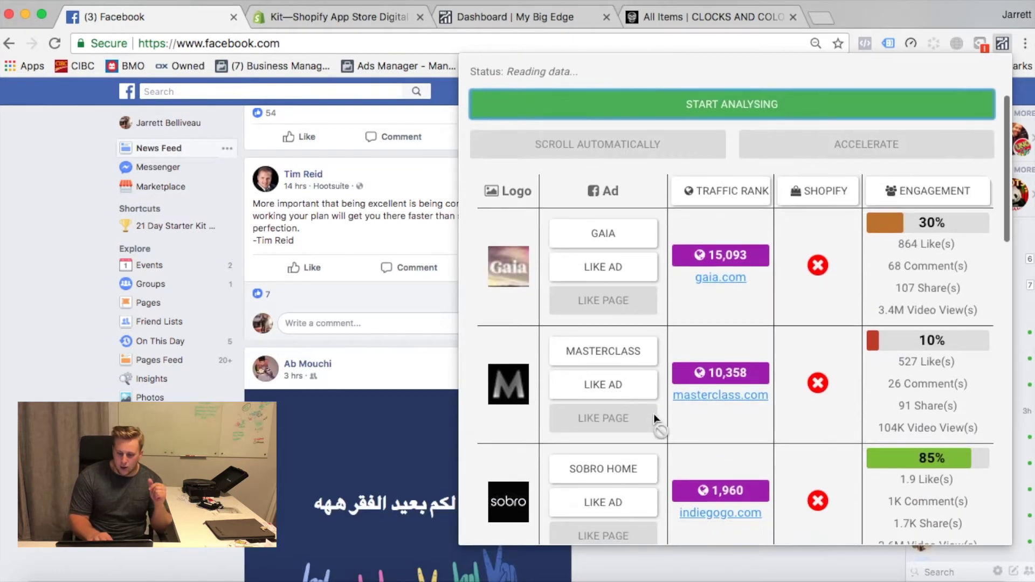
click(918, 193)
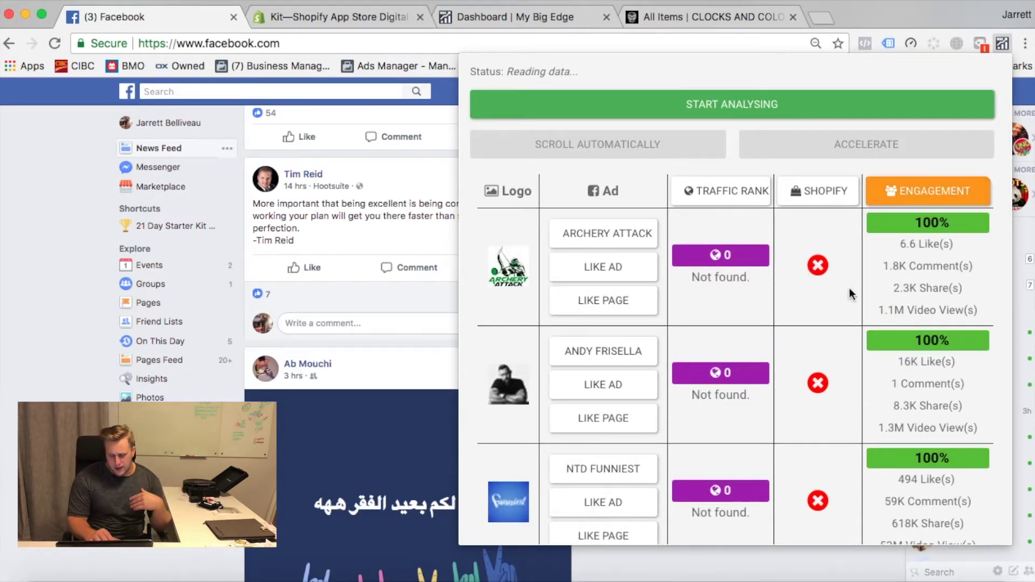
scroll(895, 341, down, 8)
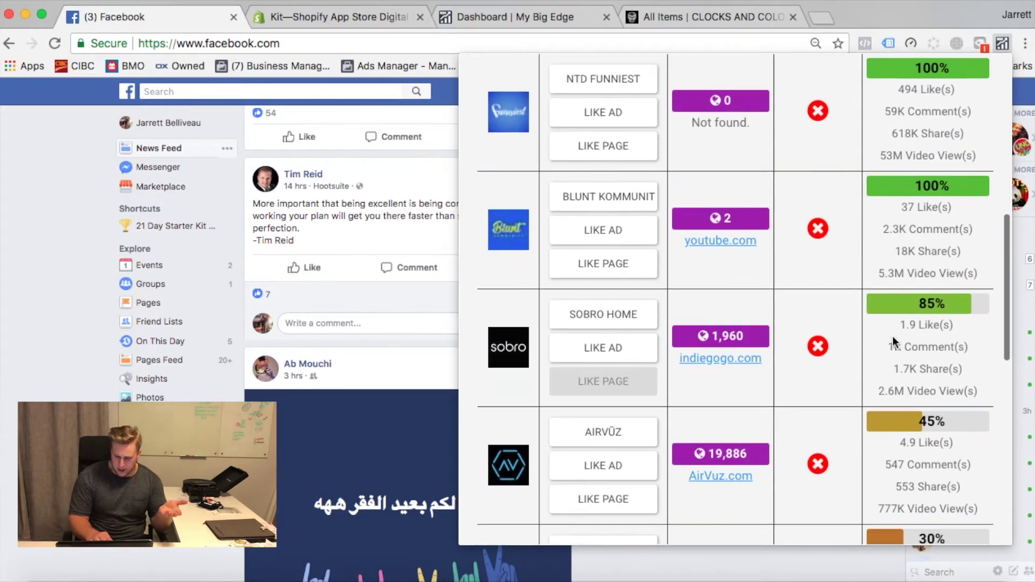
scroll(890, 329, up, 10)
scroll(931, 406, down, 1)
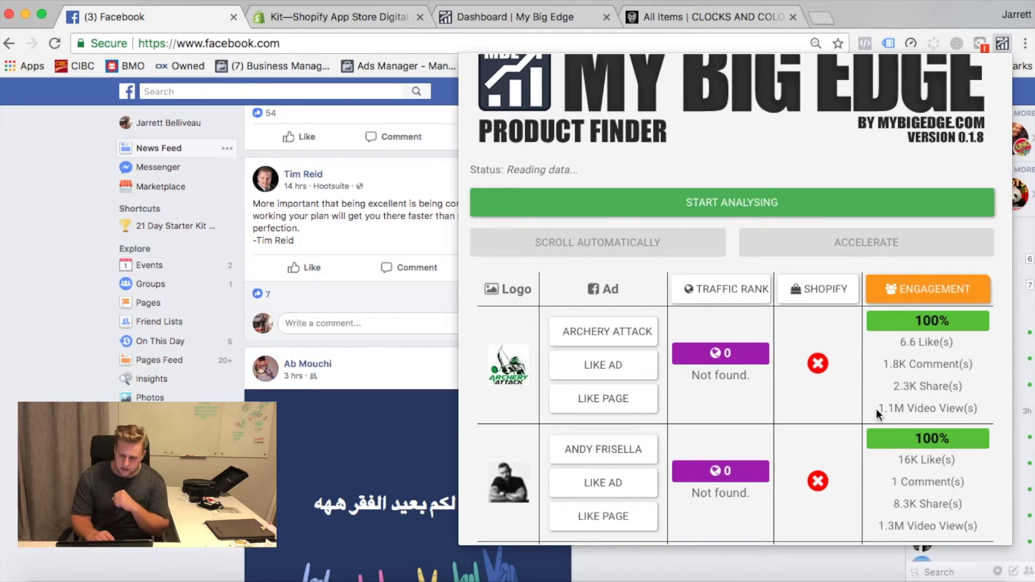
- Try sorting by Shopify, then sort the found ads by traffic rank and browse them
click(814, 295)
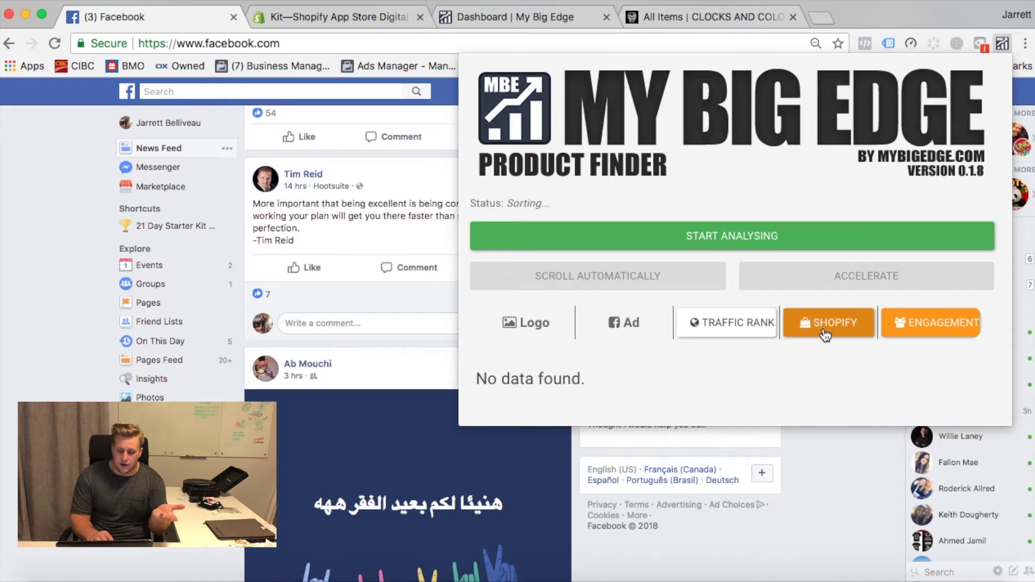
click(715, 323)
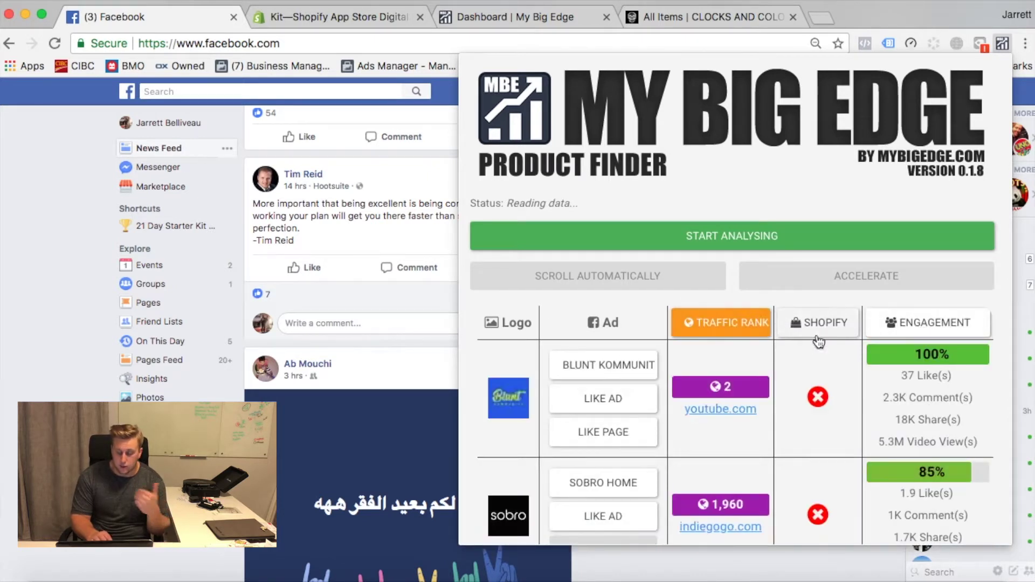
scroll(820, 342, down, 2)
scroll(782, 331, down, 1)
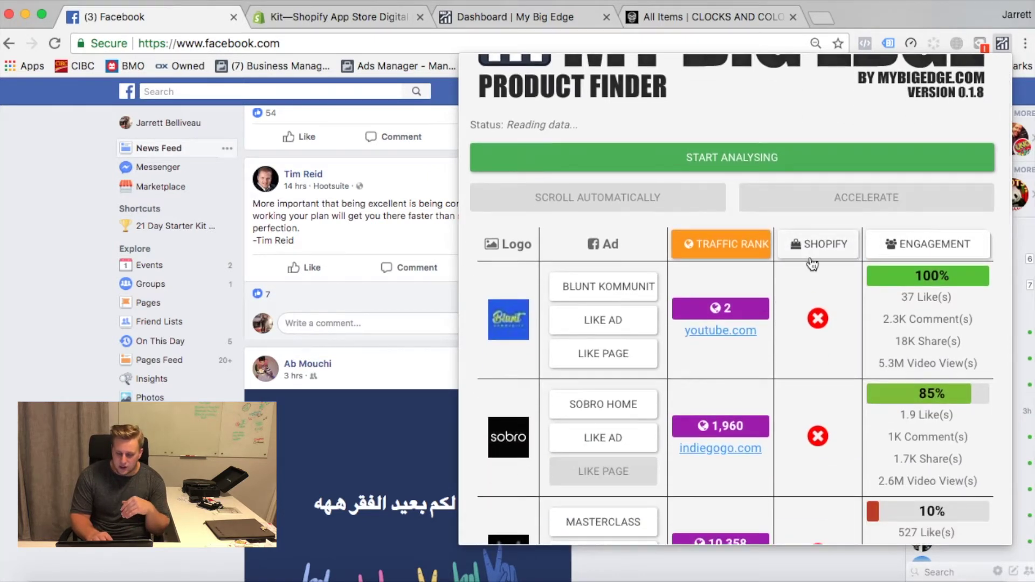
scroll(696, 372, down, 2)
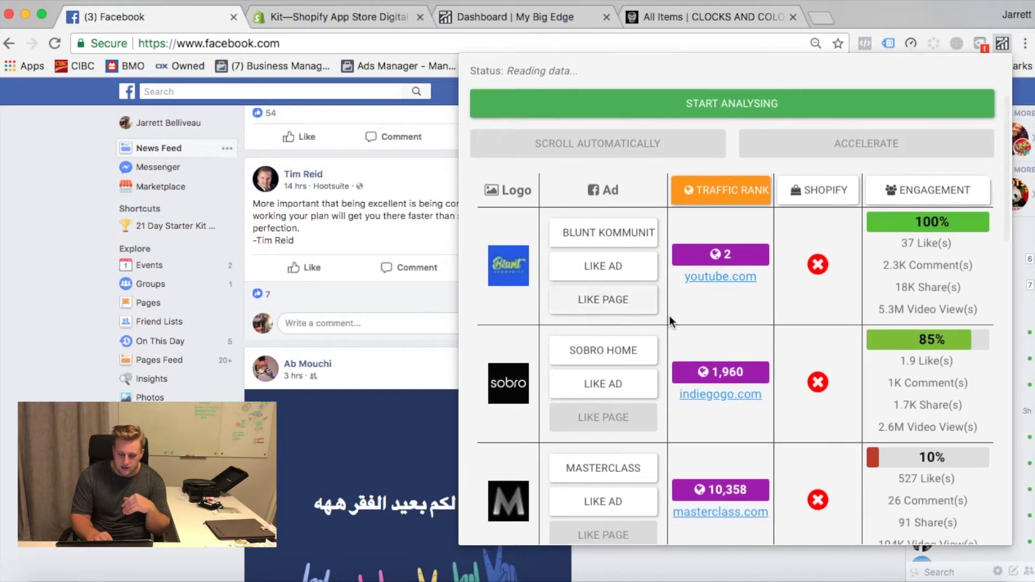
scroll(721, 323, down, 1)
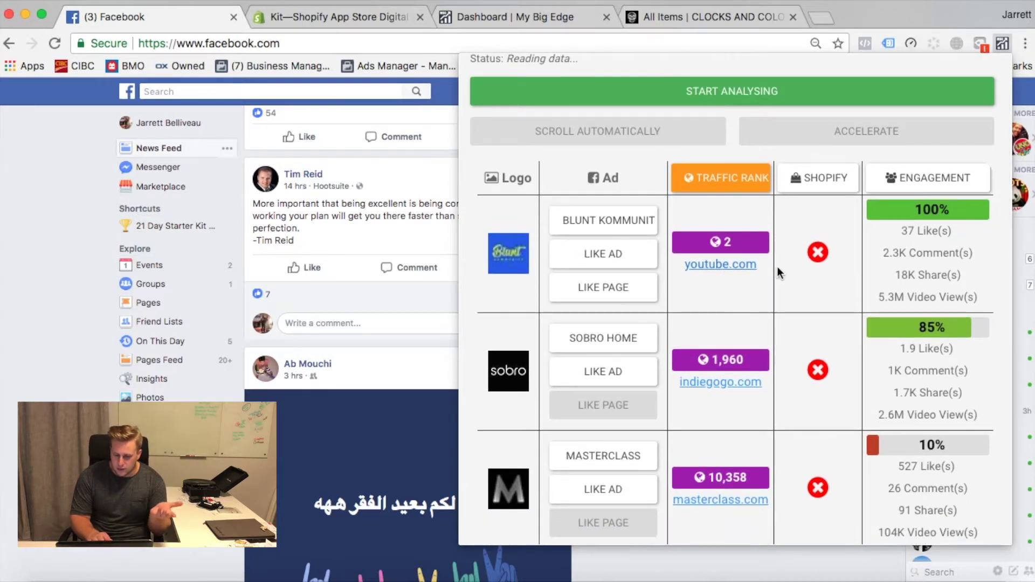
scroll(771, 301, down, 3)
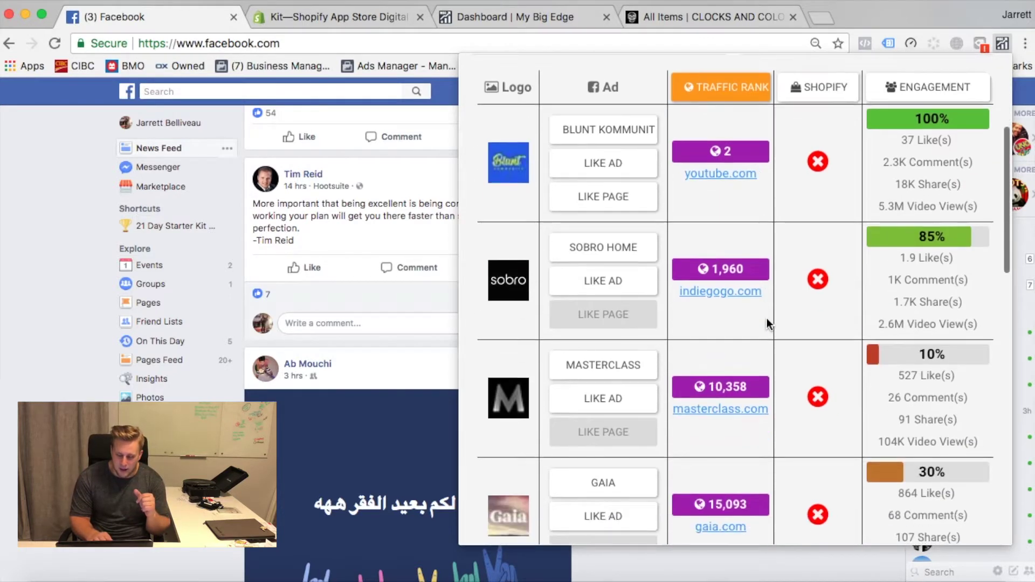
scroll(778, 318, down, 10)
scroll(778, 324, down, 5)
- Jump from the table to the Sobro Home Smart Side Table ad in the feed
scroll(744, 318, up, 2)
scroll(744, 318, up, 15)
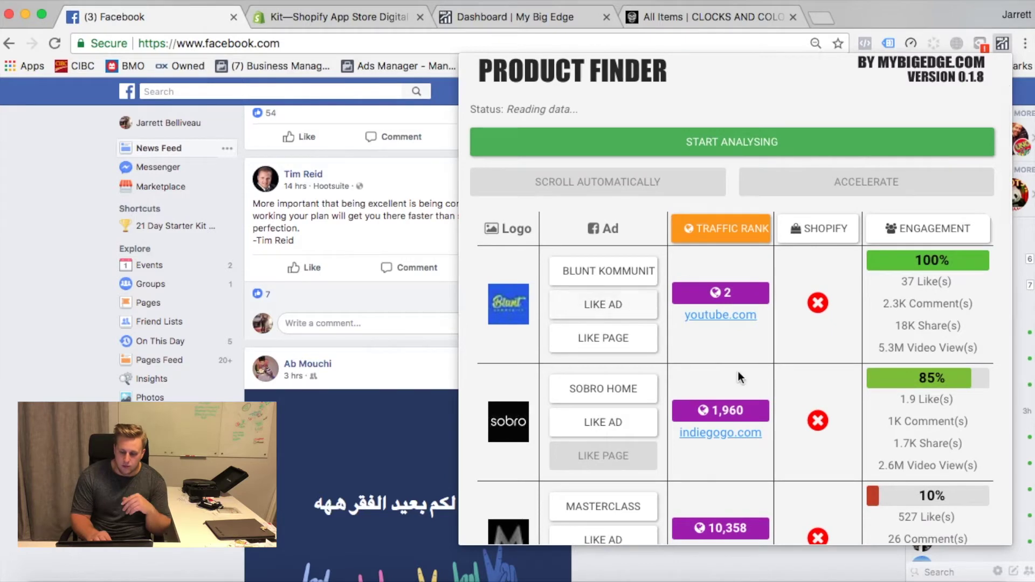
scroll(725, 362, down, 3)
click(597, 287)
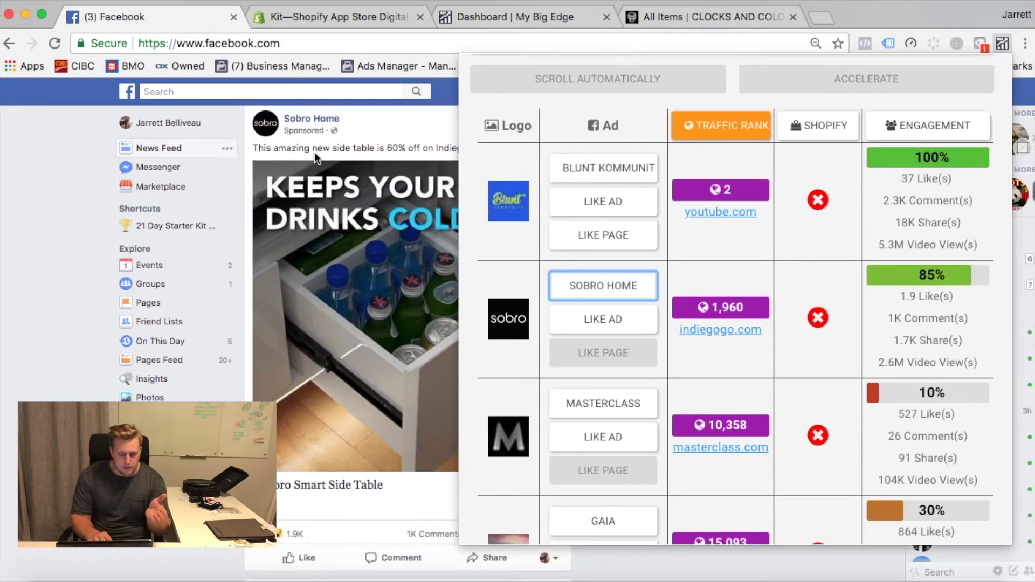
- Like the Sobro Home ad, open indiegogo.com, and view its Global Website Rank of 1,960
click(599, 320)
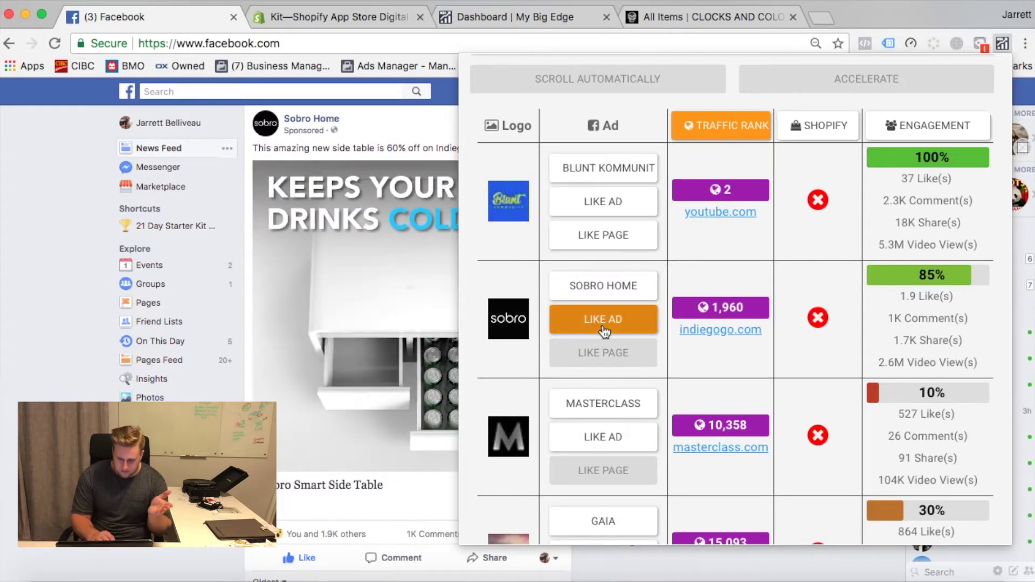
click(700, 333)
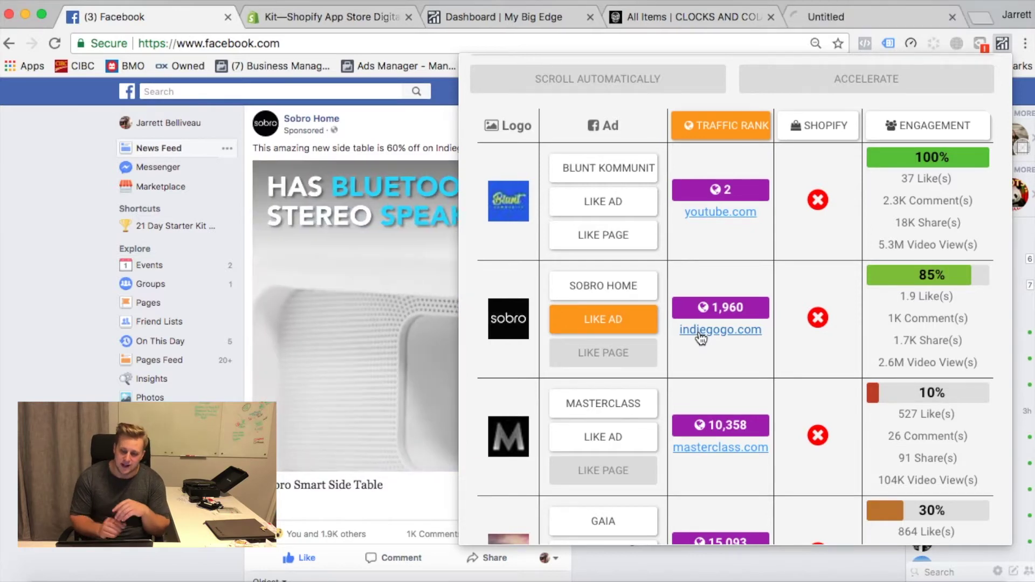
click(819, 21)
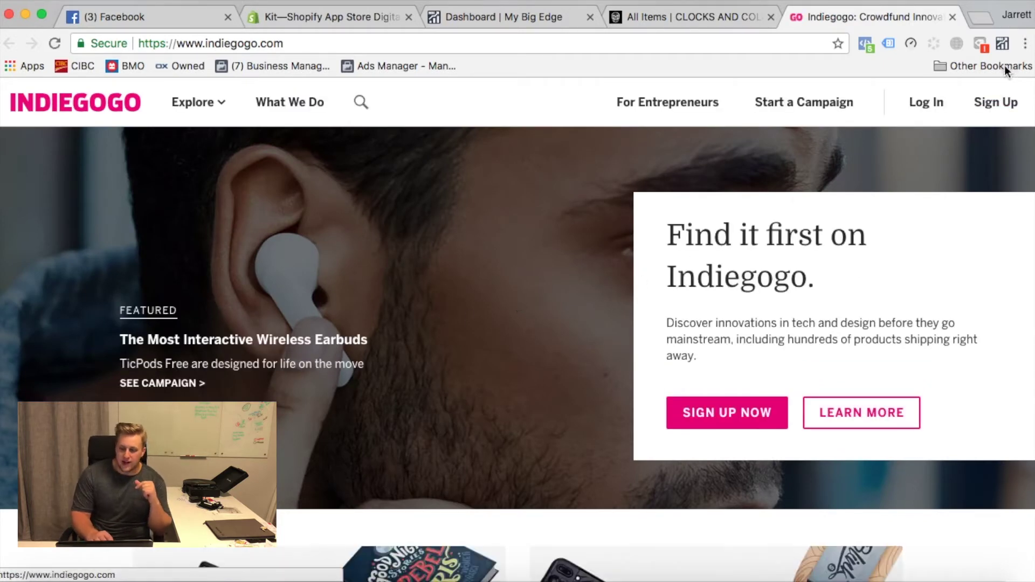
click(1005, 46)
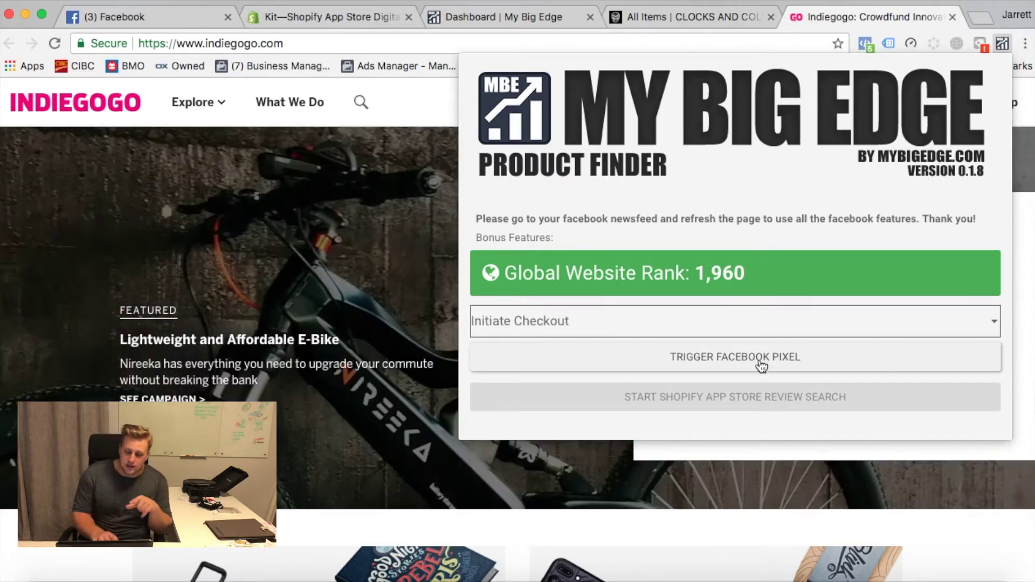
- Trigger the Facebook pixel with the Purchase event on indiegogo.com, then go to Clocks and Colours
click(757, 330)
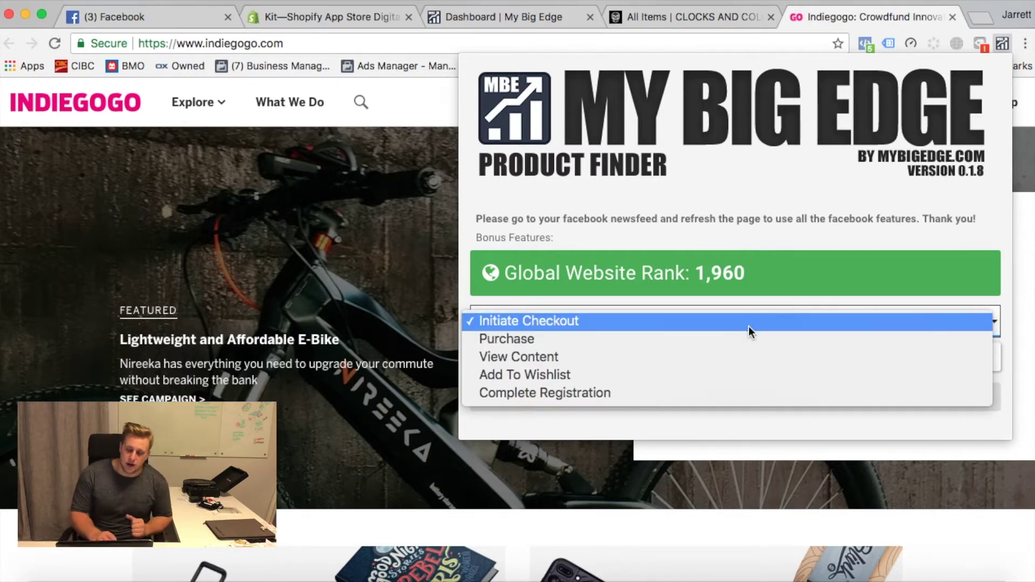
click(730, 340)
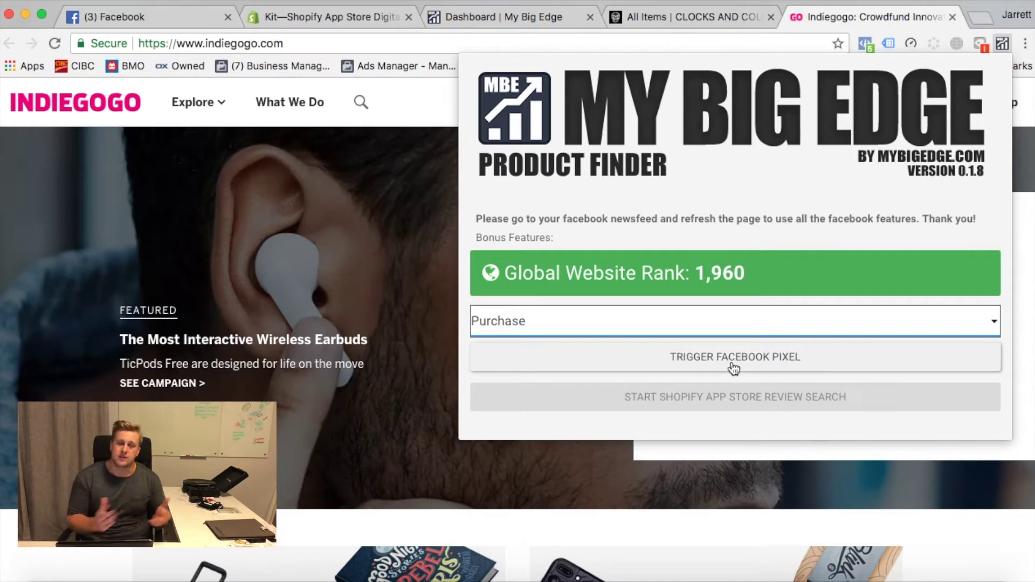
click(734, 358)
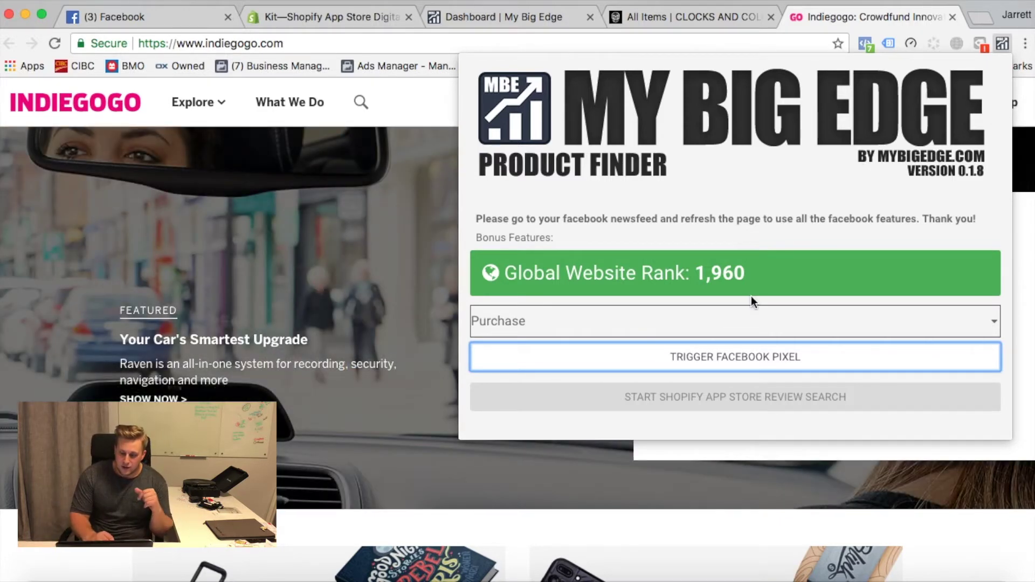
click(709, 17)
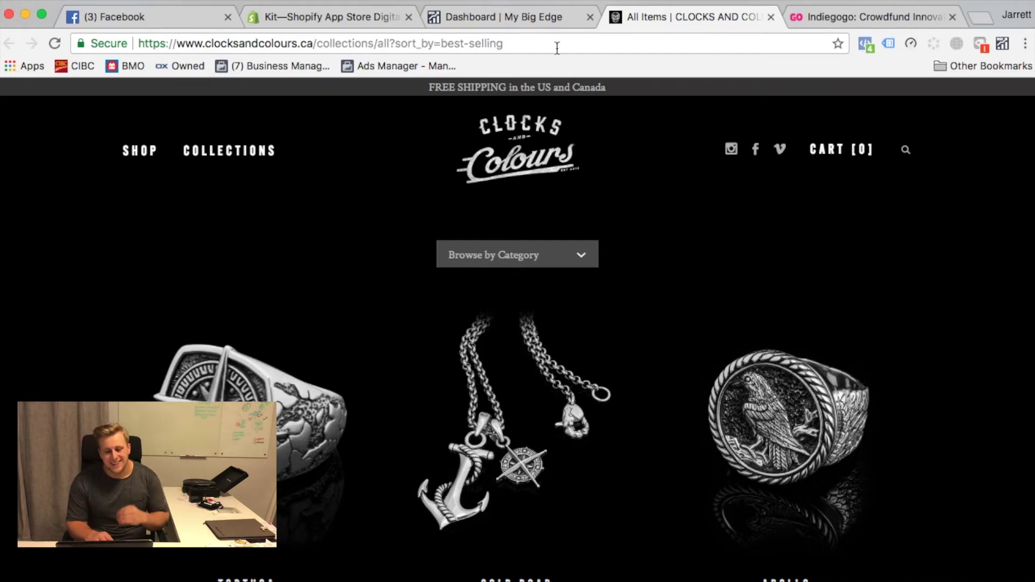
- Browse best-selling rings like Tortuga, Gold Road and Apollo, then view the store's 2,300,611 rank
scroll(374, 290, down, 5)
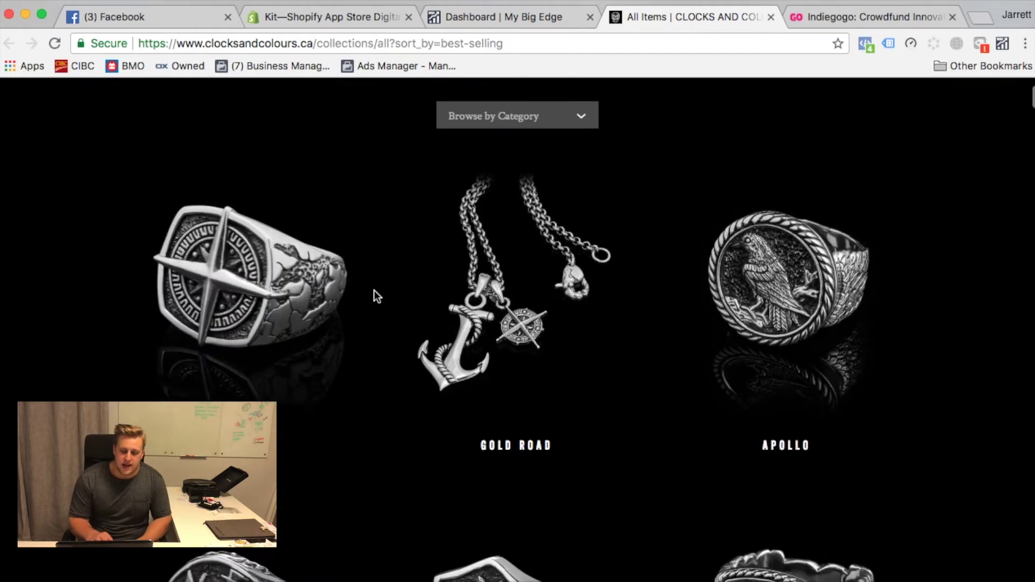
scroll(374, 290, up, 1)
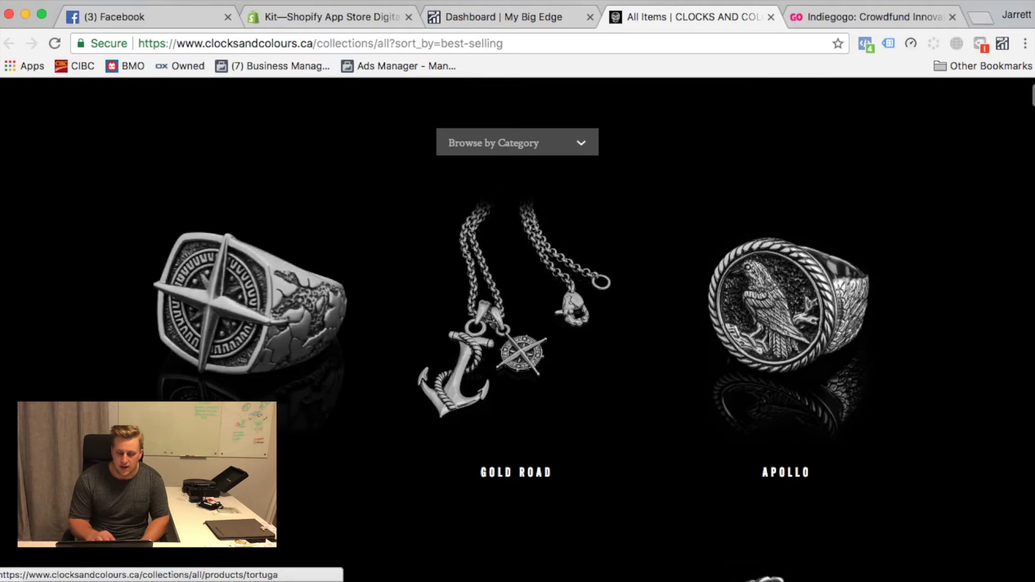
scroll(374, 290, down, 3)
scroll(242, 486, down, 10)
scroll(243, 485, up, 10)
scroll(243, 486, up, 5)
scroll(242, 486, down, 9)
scroll(242, 486, up, 4)
scroll(206, 233, up, 2)
scroll(207, 233, down, 1)
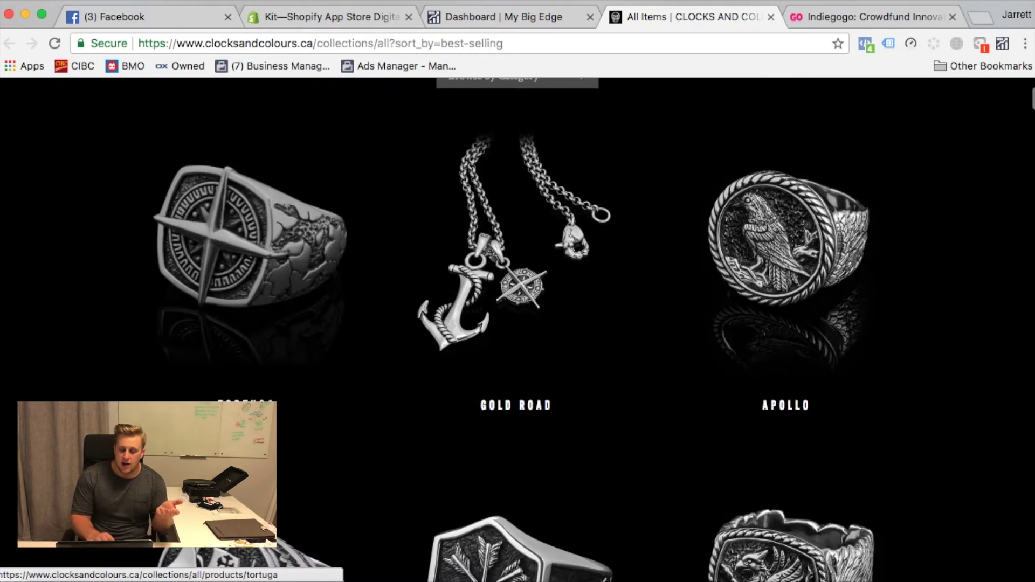
scroll(583, 513, down, 10)
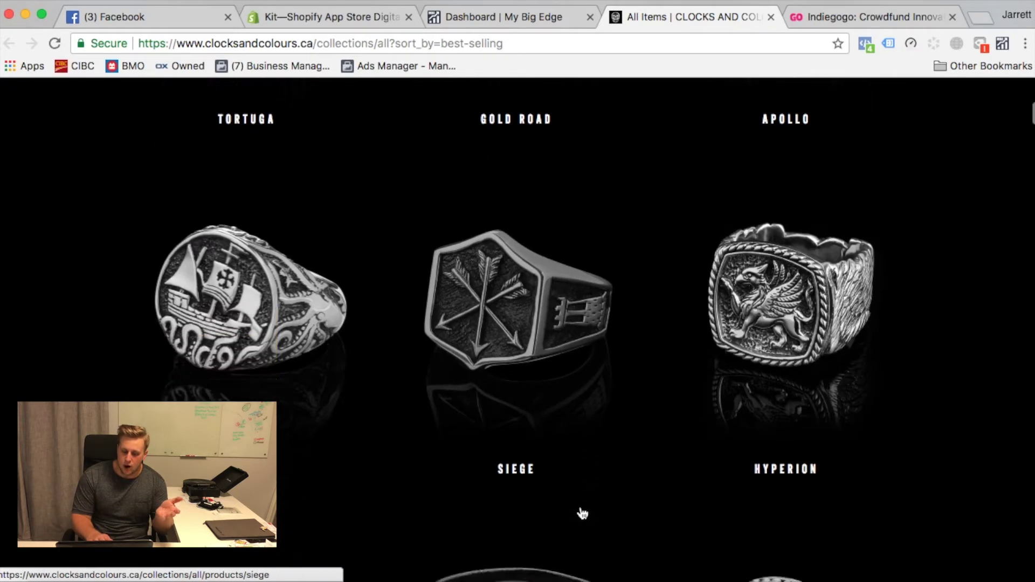
scroll(581, 513, up, 8)
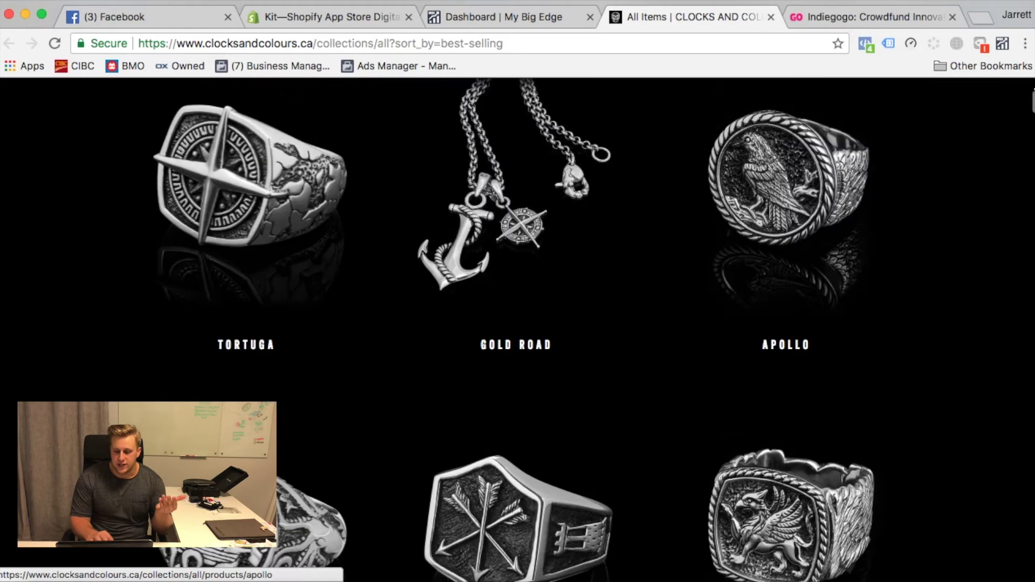
click(1003, 43)
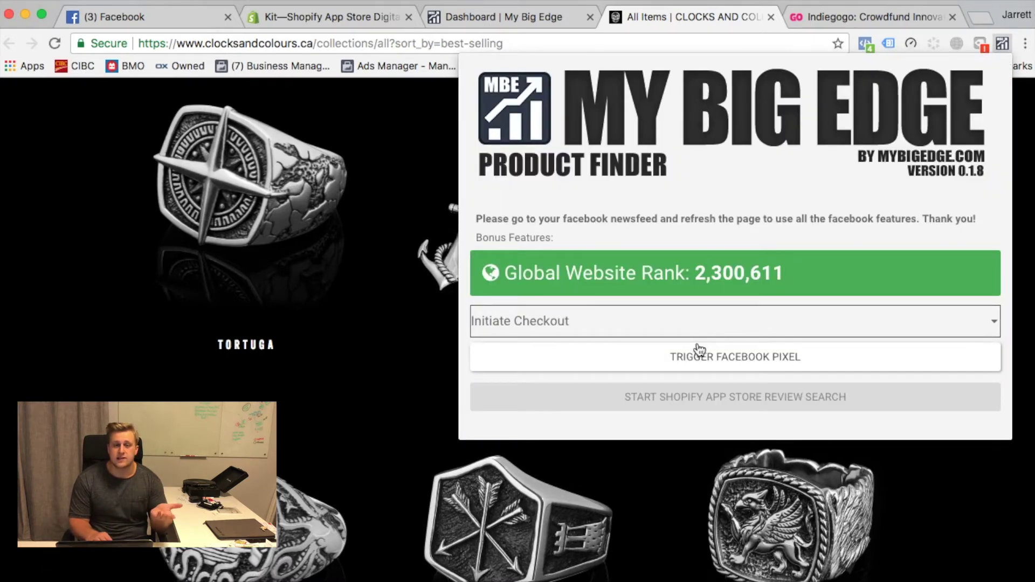
- Fire a Purchase Facebook pixel event on Clocks and Colours and close the product finder panel
scroll(305, 326, up, 1)
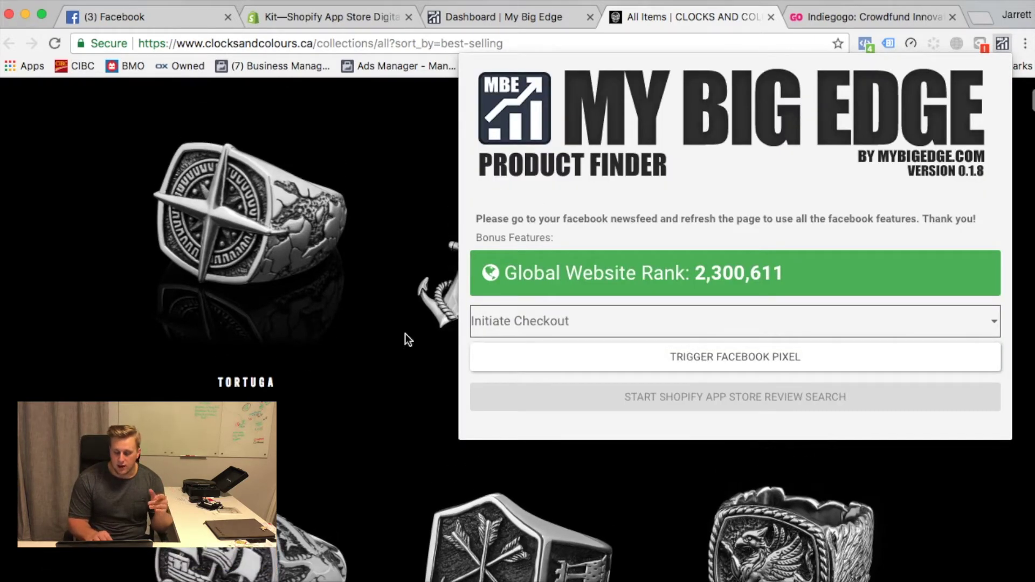
click(603, 322)
click(574, 340)
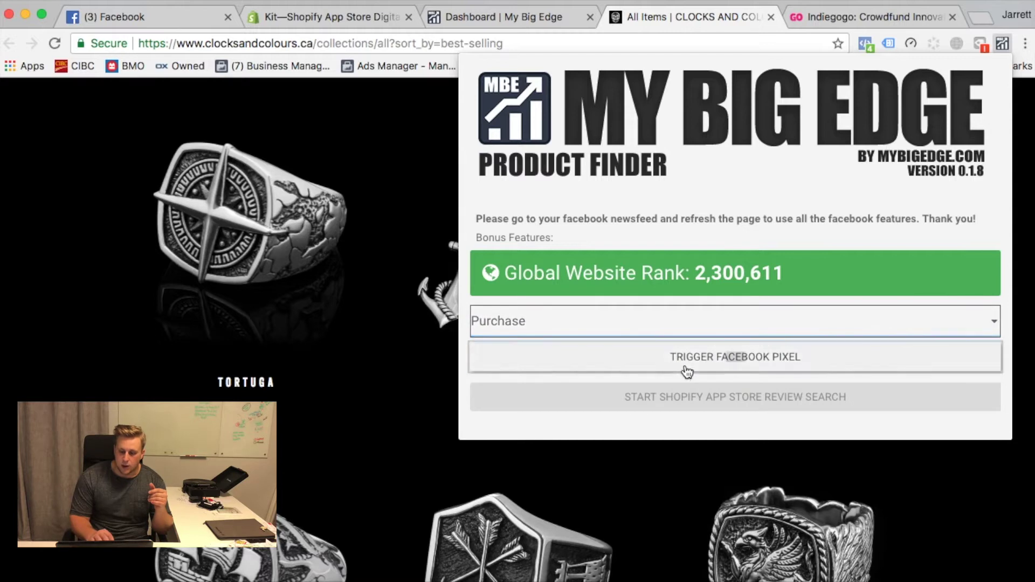
click(687, 371)
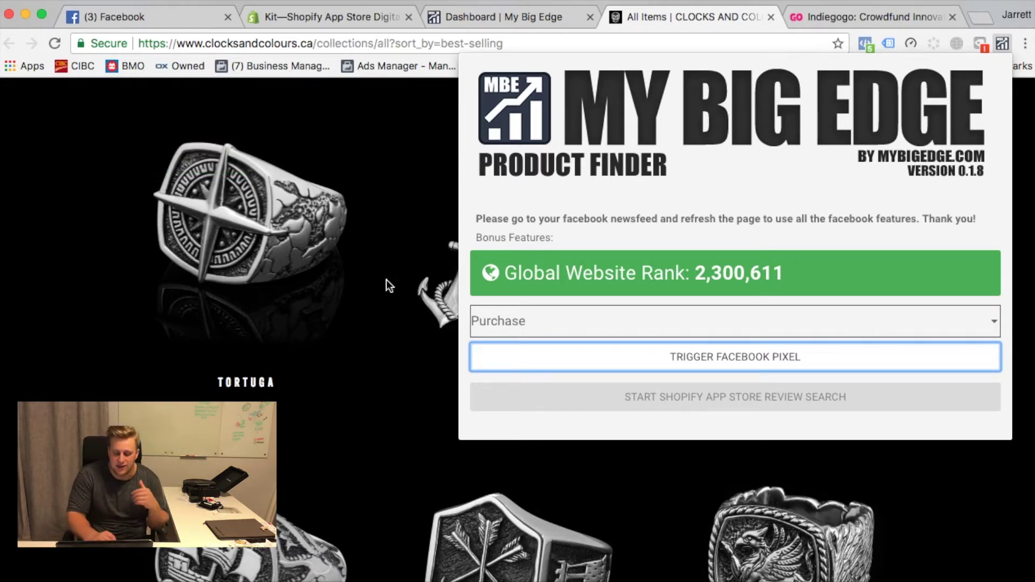
click(52, 234)
scroll(86, 228, up, 4)
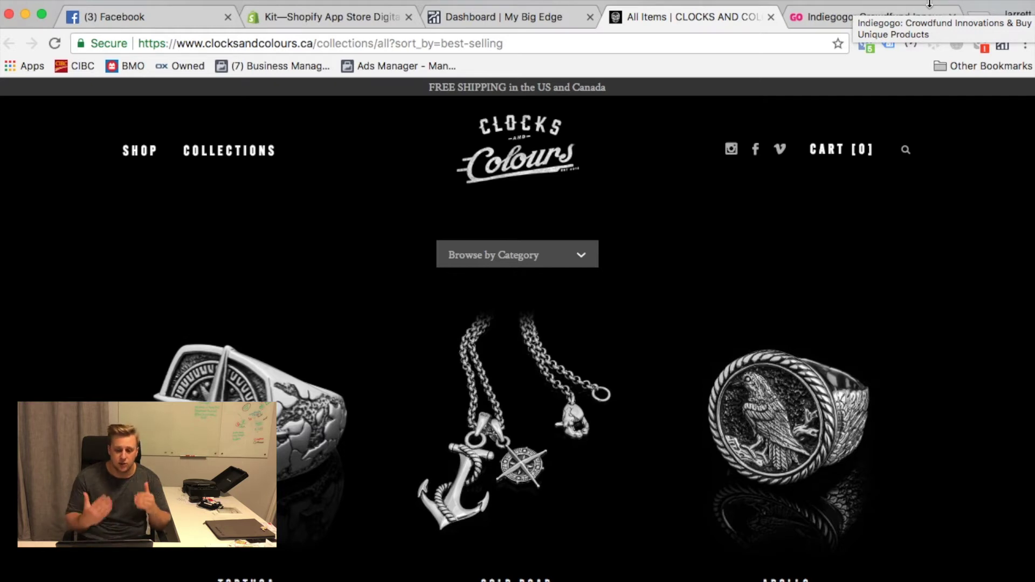
- Open the Kit app listing with 902 reviews, read its description, and bring up the product finder
click(310, 16)
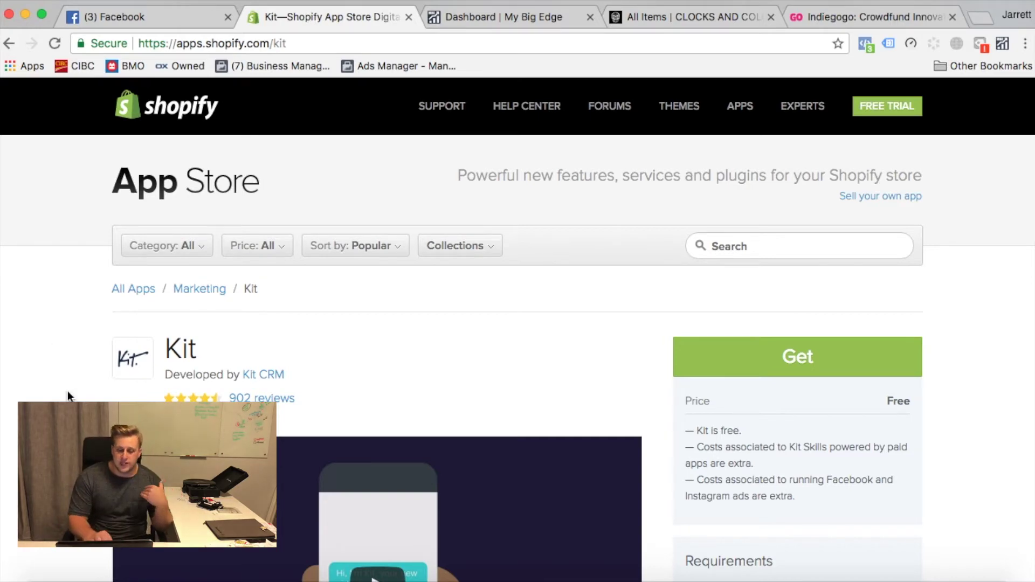
scroll(67, 391, down, 15)
scroll(67, 390, up, 15)
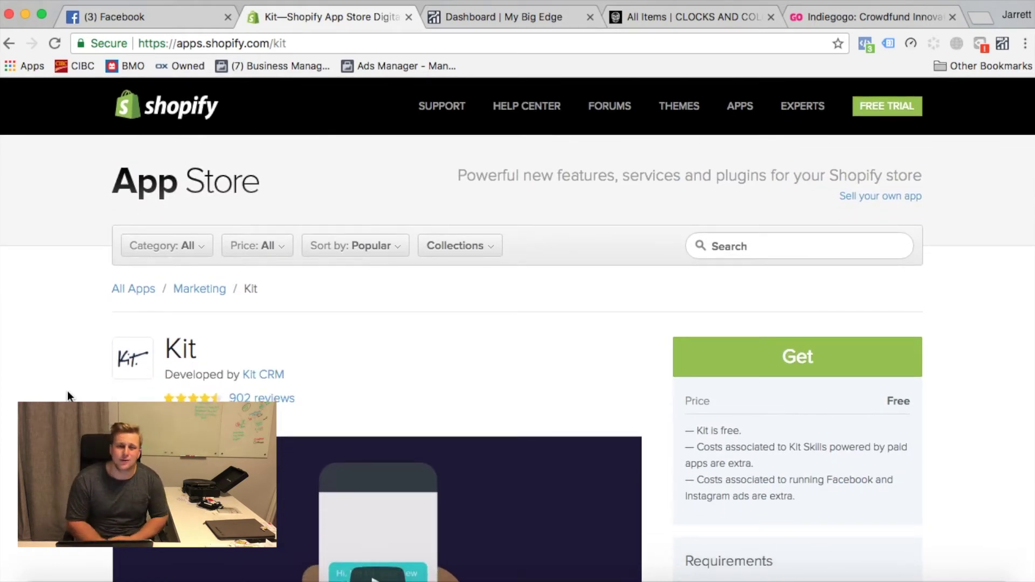
scroll(67, 391, down, 5)
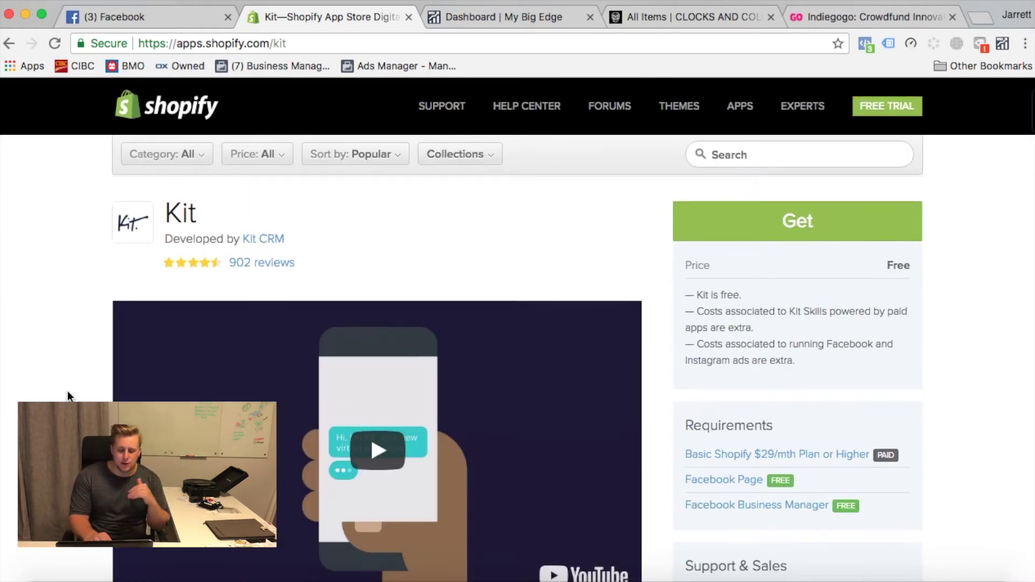
scroll(67, 391, up, 5)
scroll(67, 391, down, 5)
scroll(67, 391, down, 5)
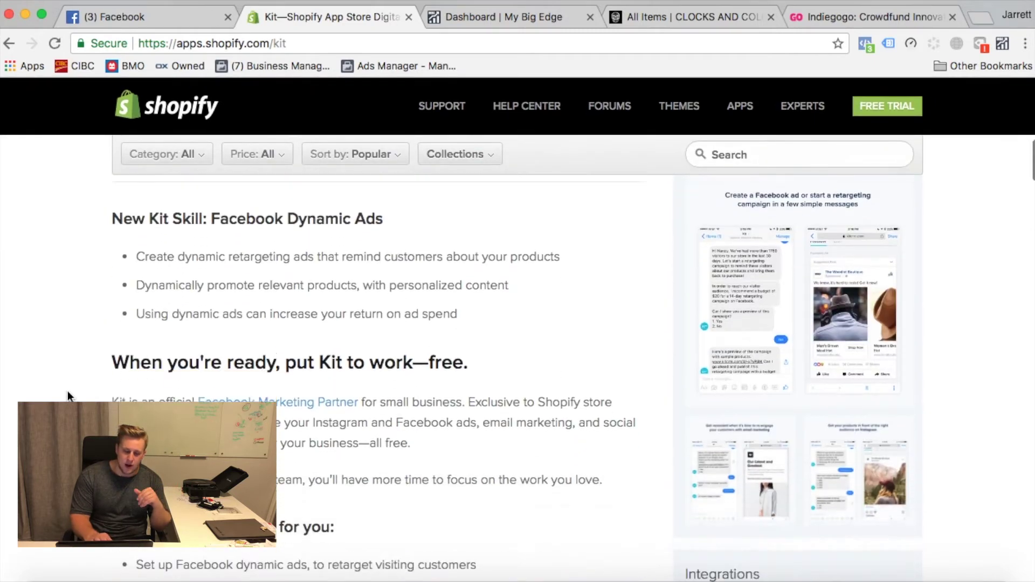
scroll(67, 391, up, 10)
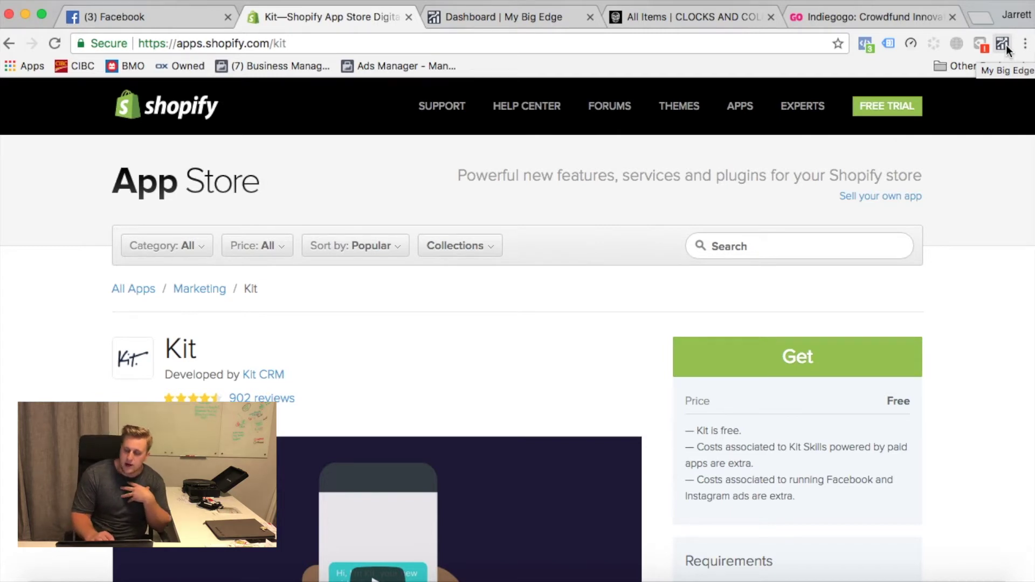
click(1003, 44)
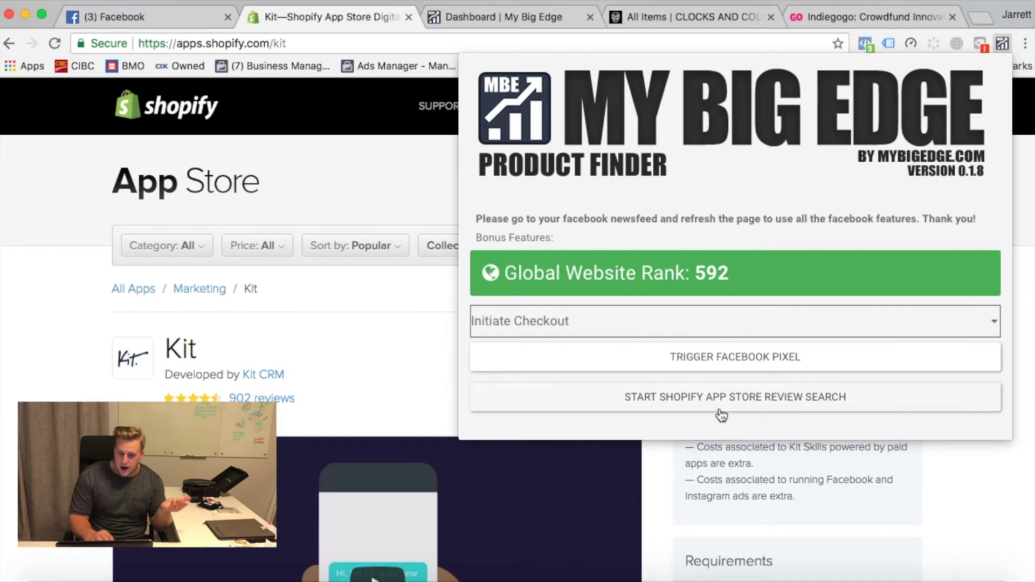
- Run the Shopify App Store review search on Kit, browse the ranked stores, and open rigid.ink (132,171)
click(735, 406)
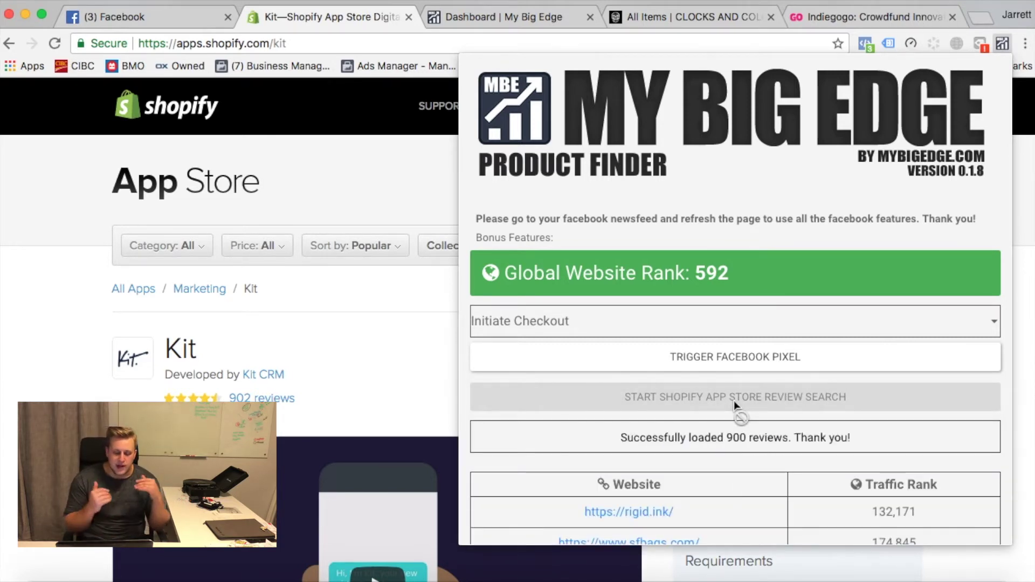
scroll(734, 402, down, 2)
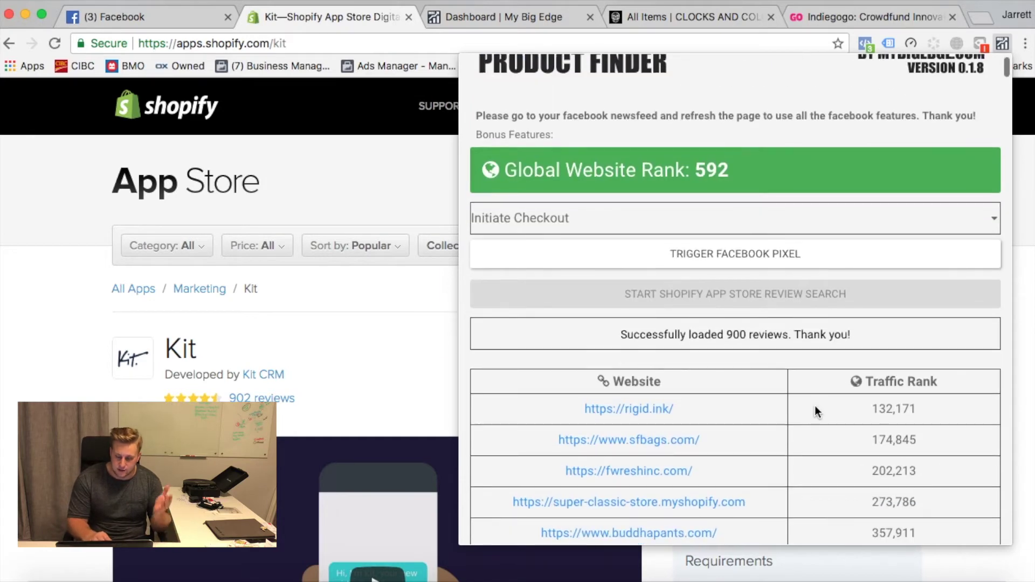
scroll(820, 409, down, 3)
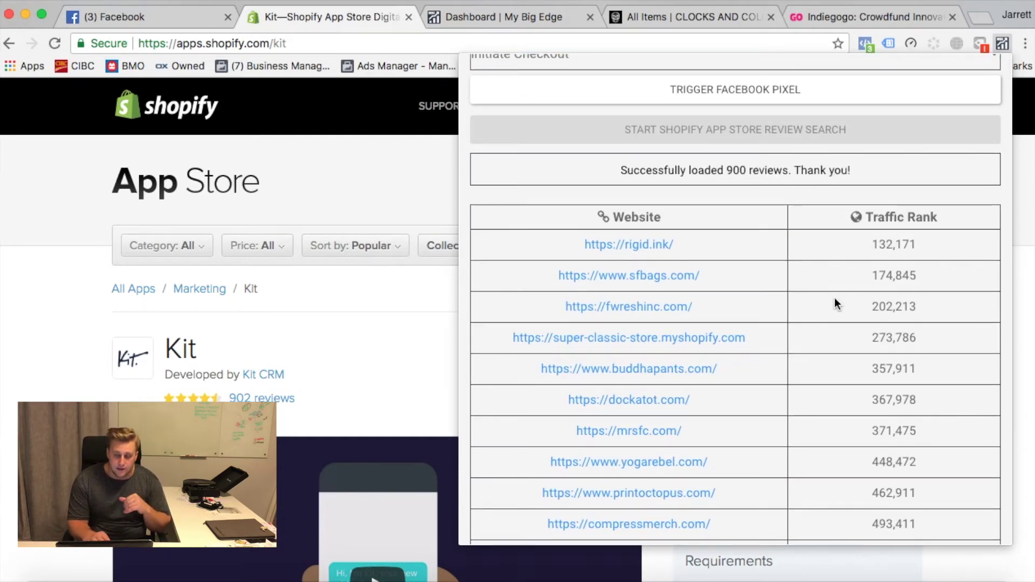
scroll(834, 305, down, 1)
scroll(807, 300, down, 2)
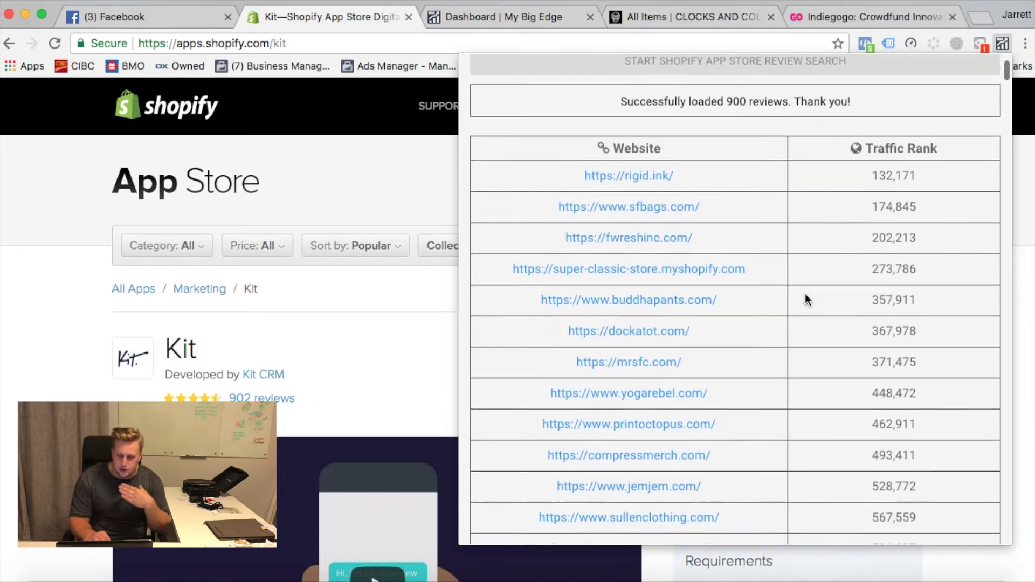
scroll(808, 300, down, 1)
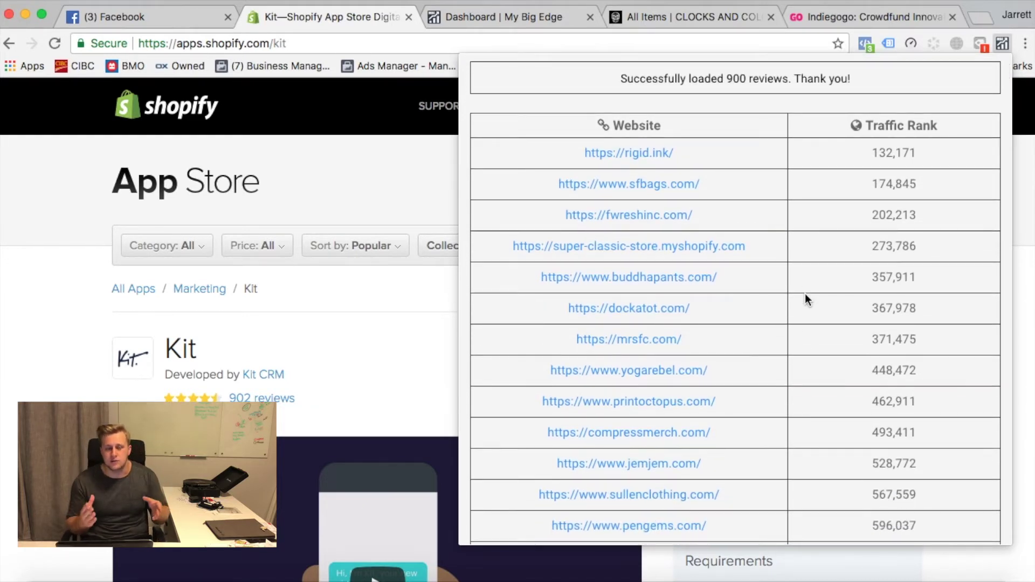
click(652, 158)
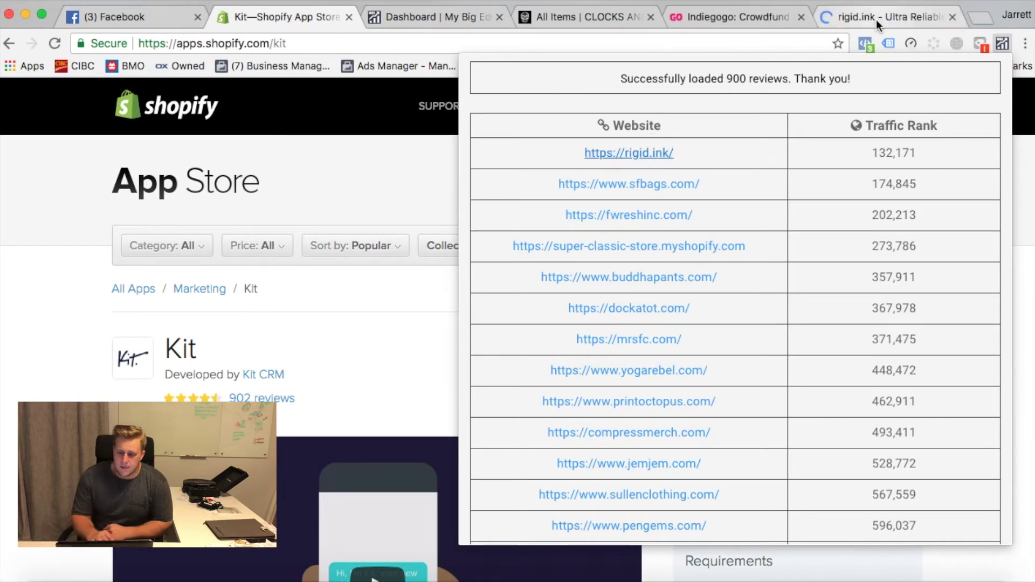
- Scroll the rigid.ink homepage to Featured Products, showing PLA from $5.74 and ASA at $60.73
click(876, 19)
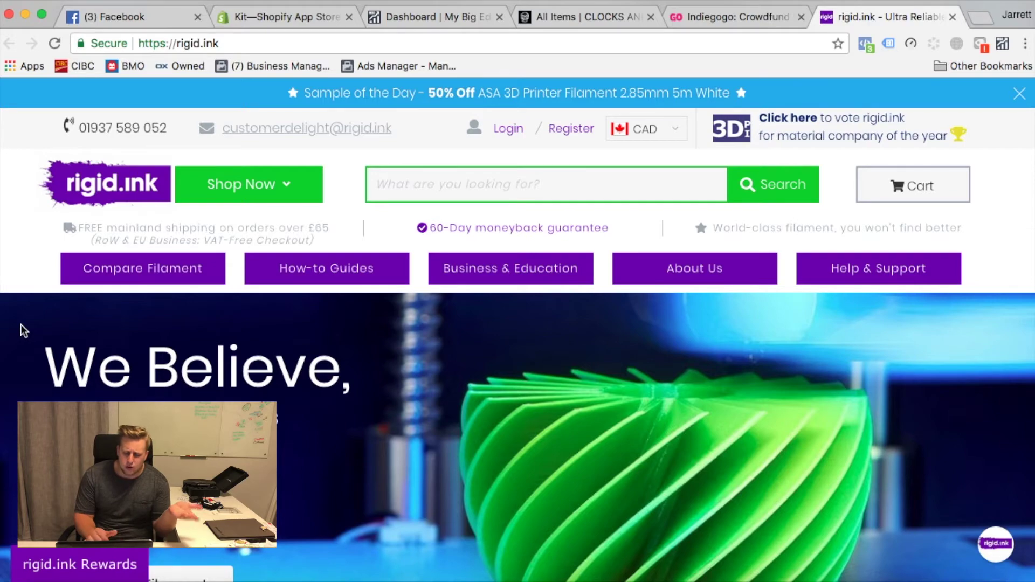
scroll(21, 324, down, 5)
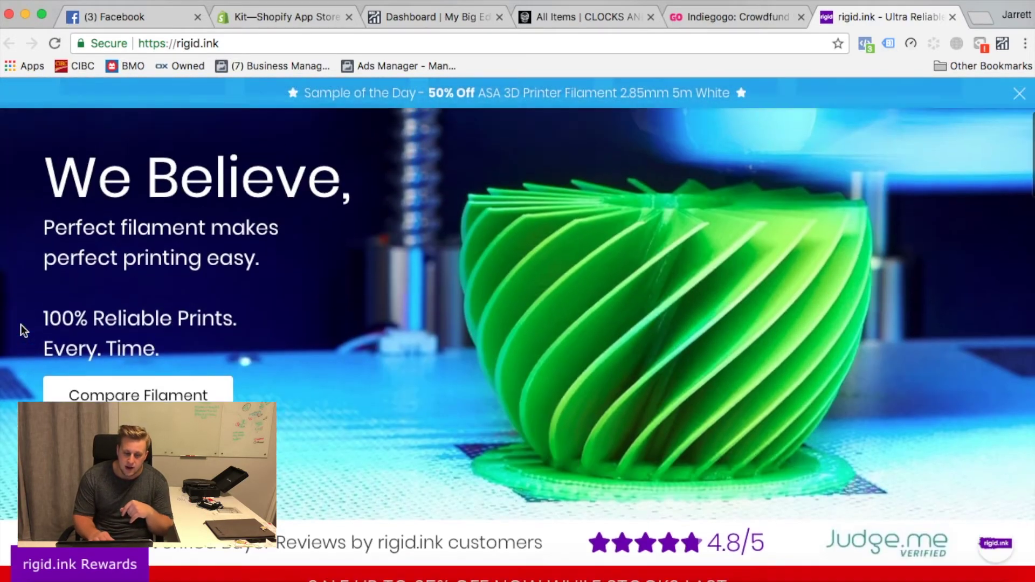
scroll(22, 329, down, 10)
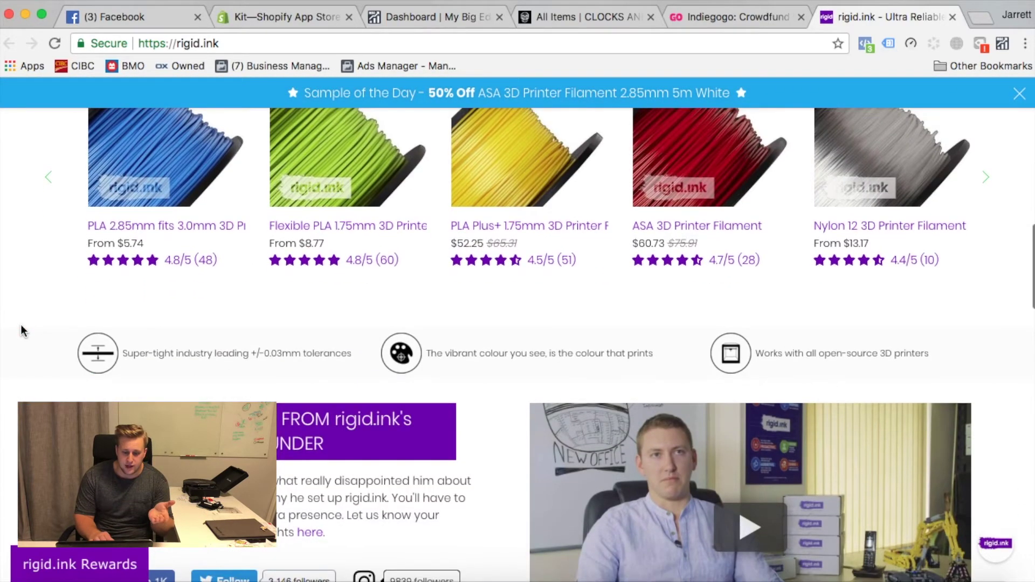
scroll(21, 326, up, 4)
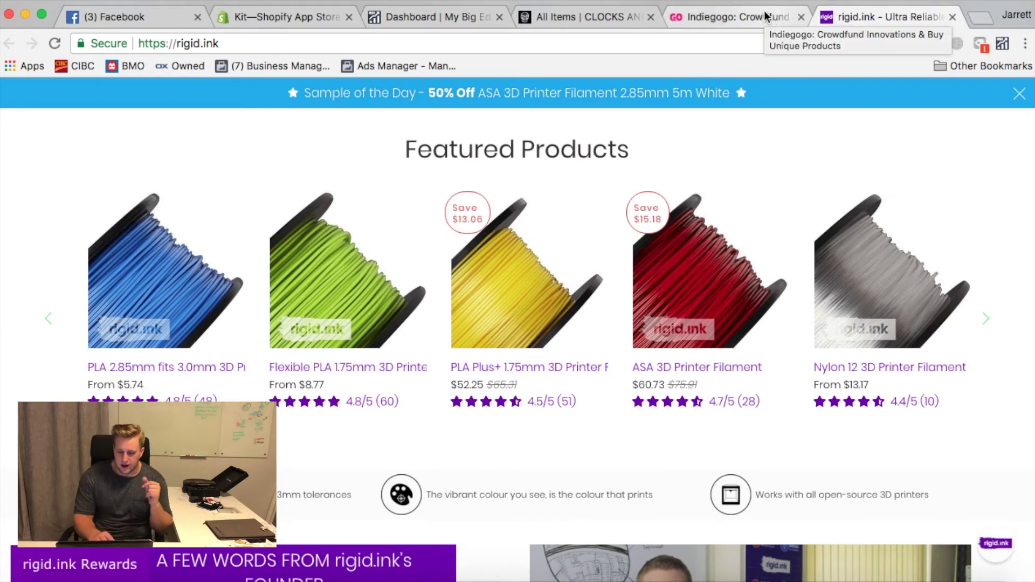
- Close the Clocks and Colours and Indiegogo tabs and return to the Kit app listing
click(651, 17)
click(652, 16)
click(410, 17)
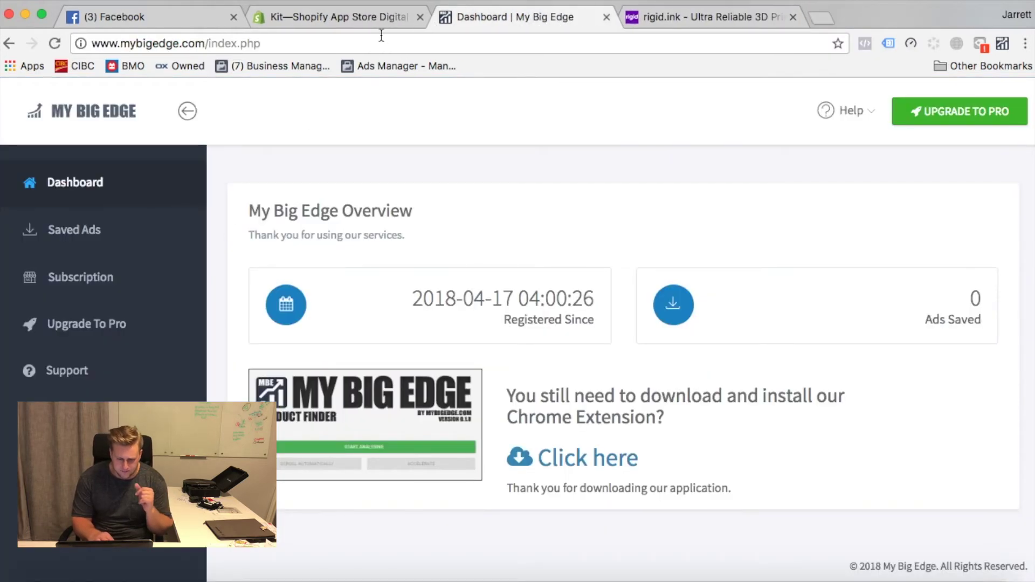
click(336, 17)
scroll(699, 263, down, 5)
- Rerun the Shopify App Store Review Search for Kit and browse the 900 reviewing stores
click(1003, 43)
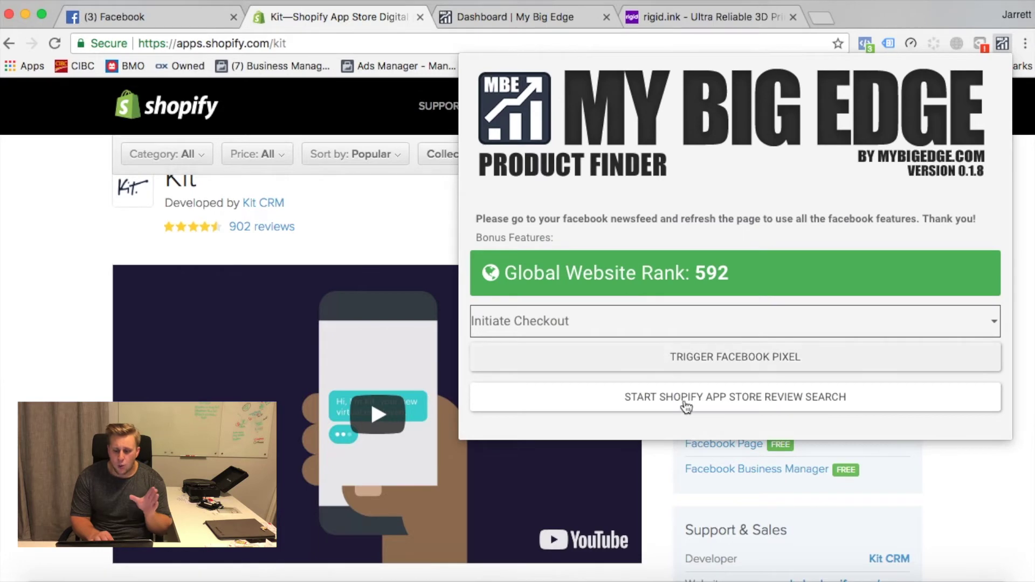
click(685, 398)
scroll(774, 410, down, 5)
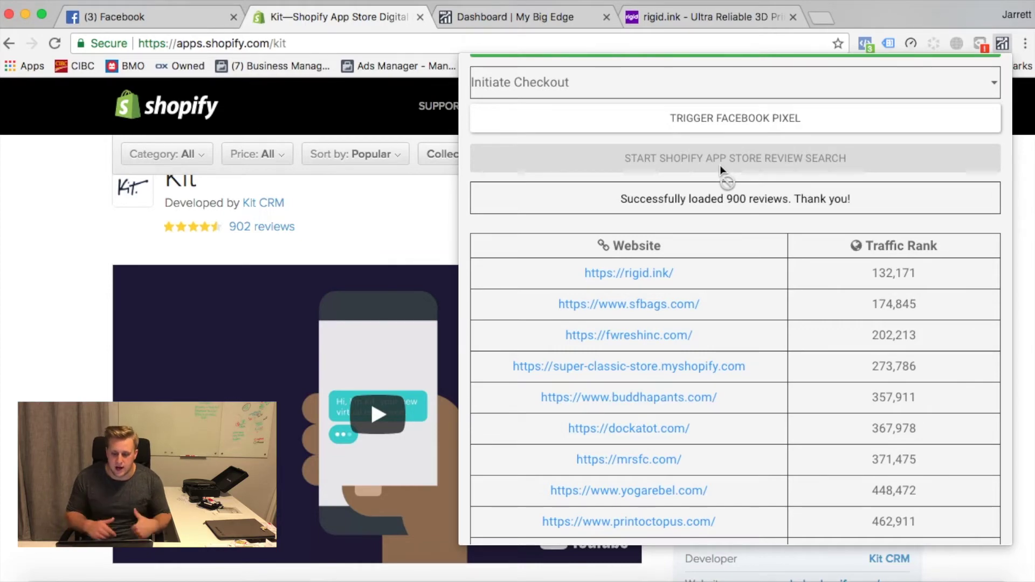
scroll(890, 334, down, 20)
scroll(889, 334, down, 20)
scroll(889, 334, up, 20)
scroll(890, 336, up, 20)
scroll(890, 302, down, 5)
scroll(873, 184, up, 2)
scroll(876, 212, down, 10)
scroll(876, 211, down, 3)
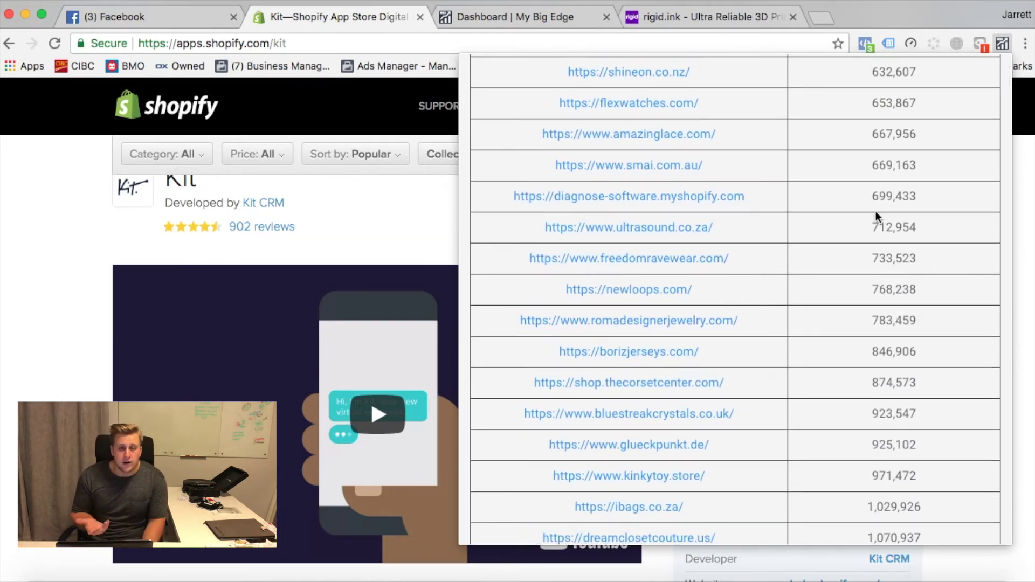
scroll(876, 211, up, 10)
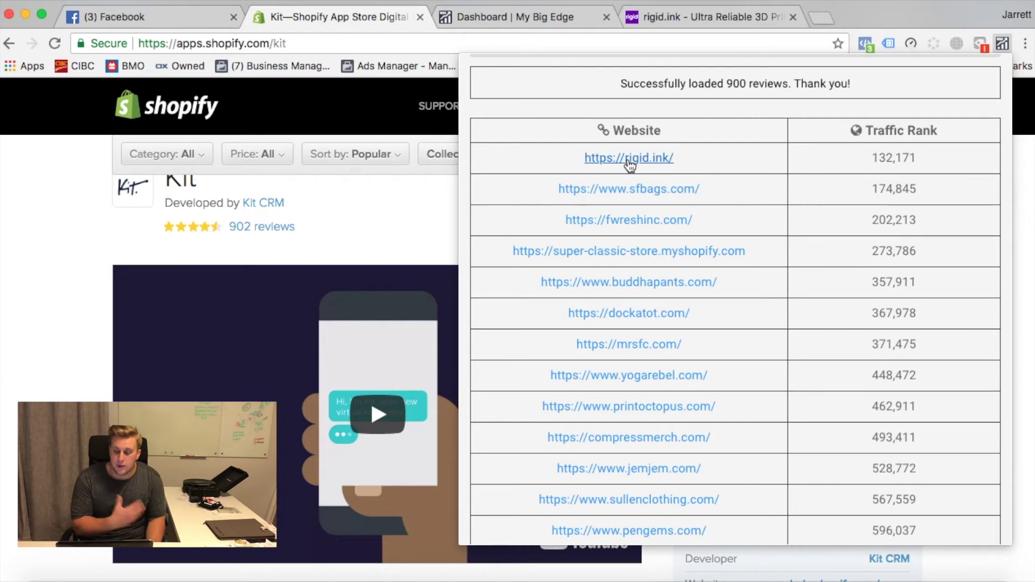
scroll(630, 163, down, 5)
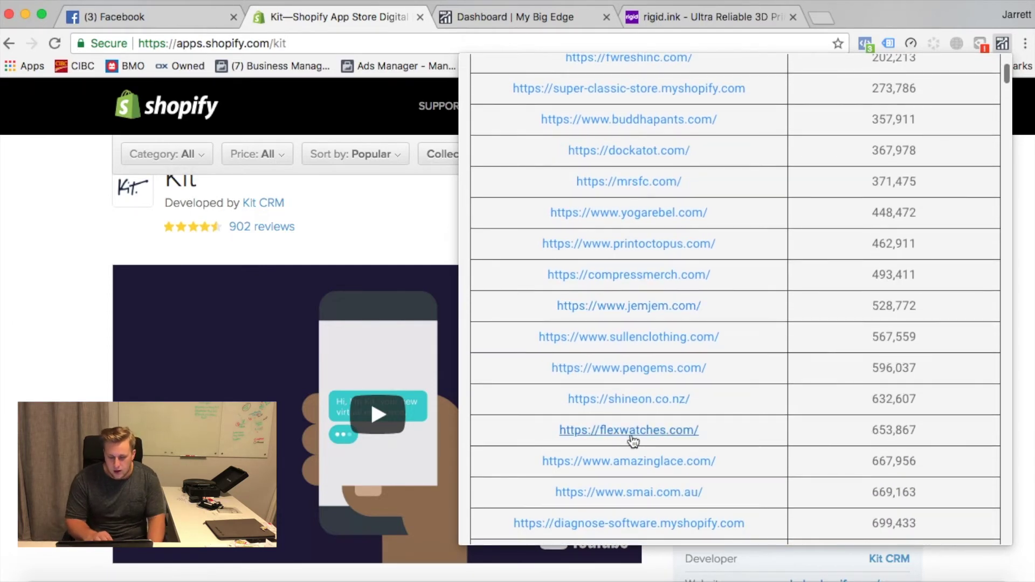
- Open the amazinglace.com store from the results in its own tab
click(629, 413)
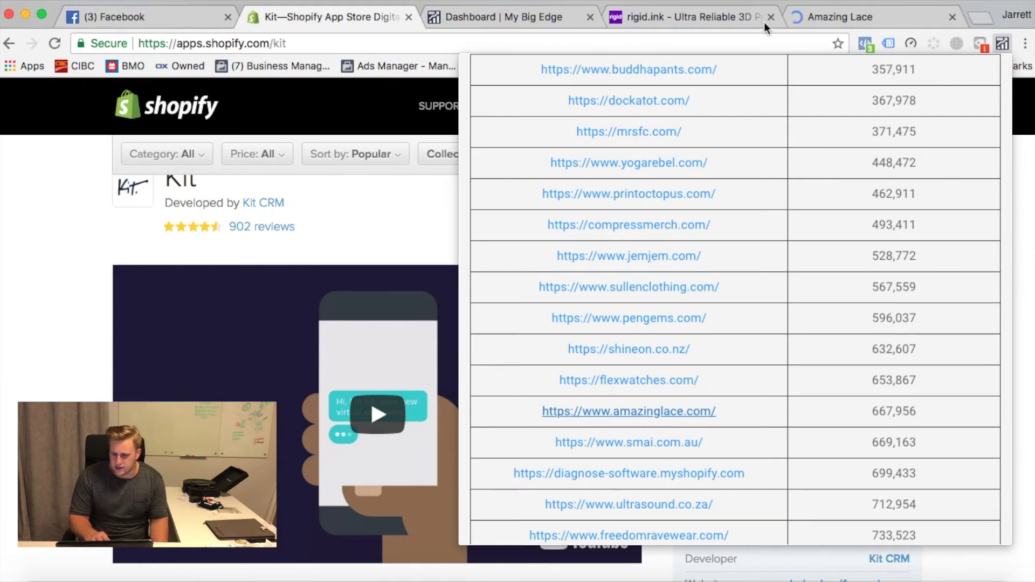
click(847, 17)
scroll(141, 393, down, 15)
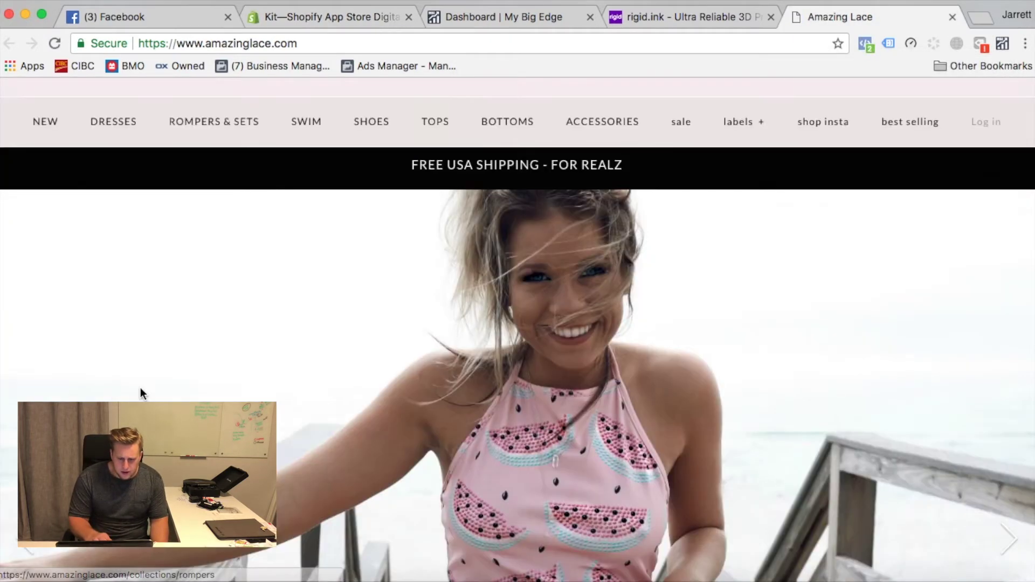
scroll(142, 393, down, 3)
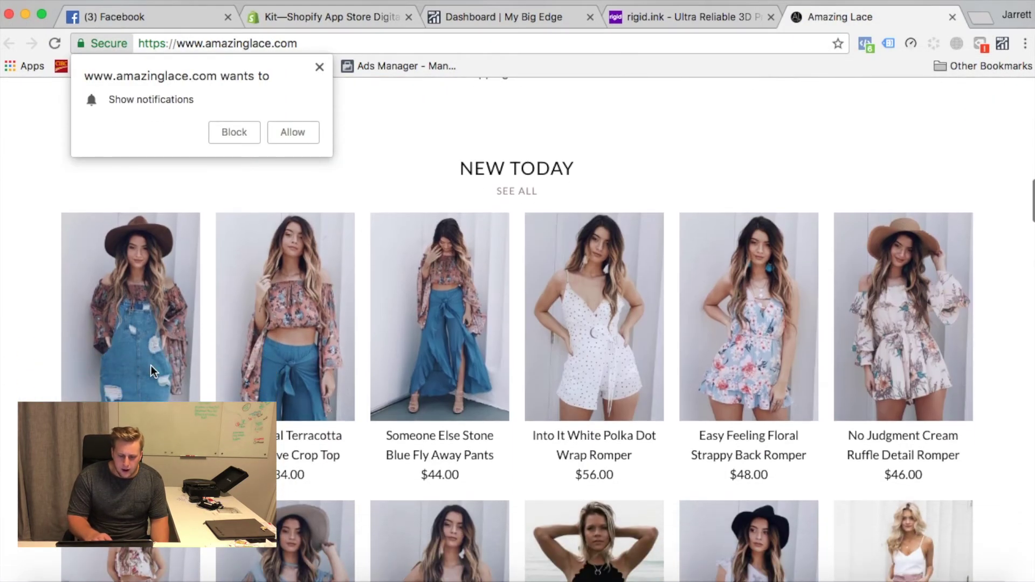
- Dismiss the notification request and bring the Amazing Lace header and Summer Whites banner into view
click(320, 67)
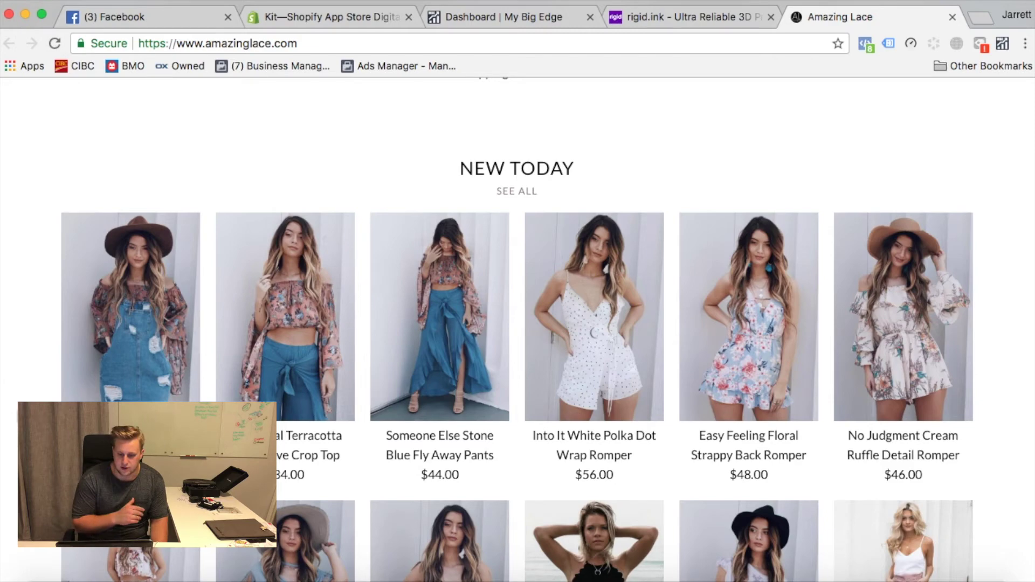
scroll(517, 329, down, 15)
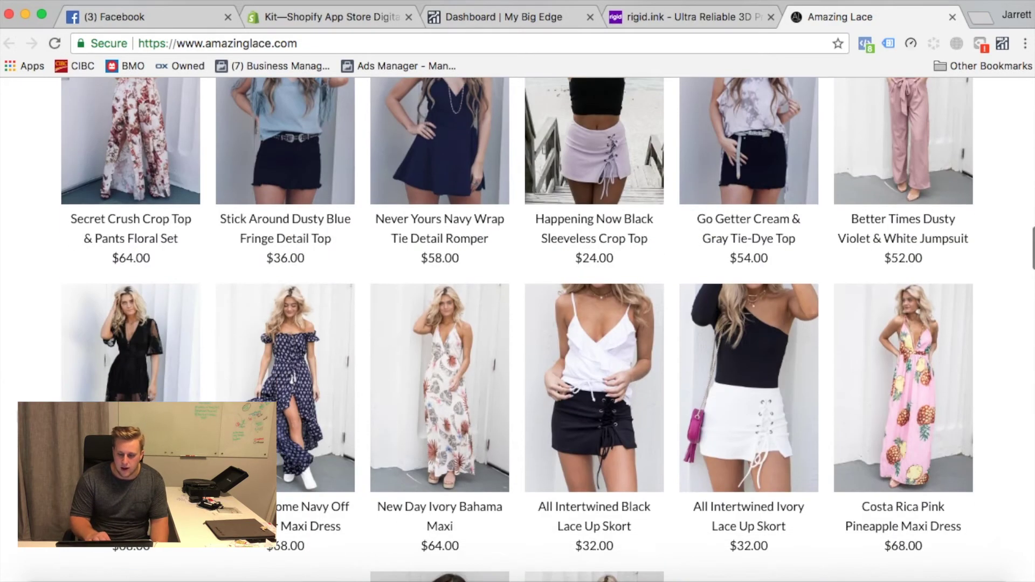
scroll(517, 329, down, 7)
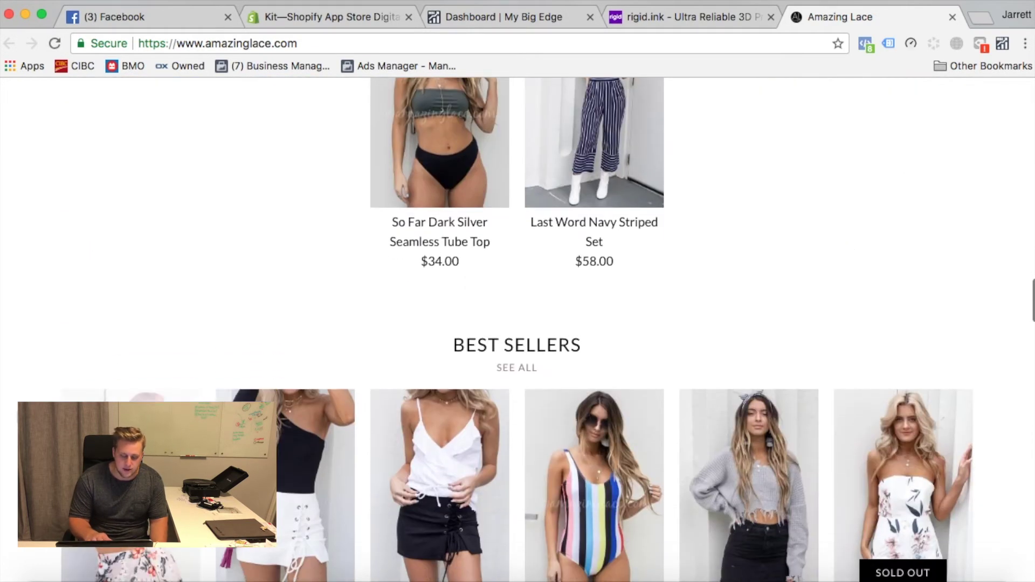
scroll(516, 329, up, 20)
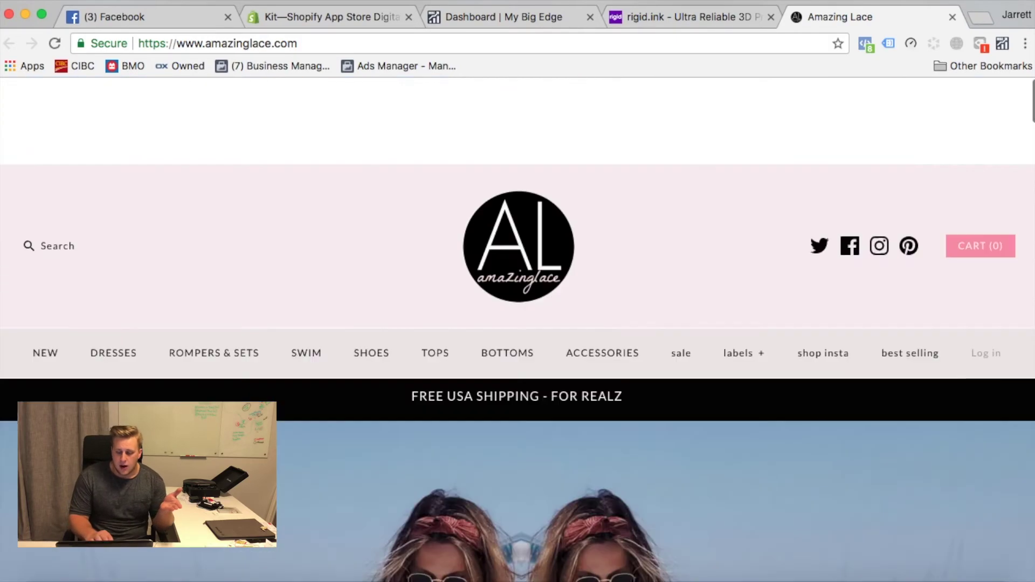
scroll(517, 329, down, 10)
scroll(684, 321, up, 10)
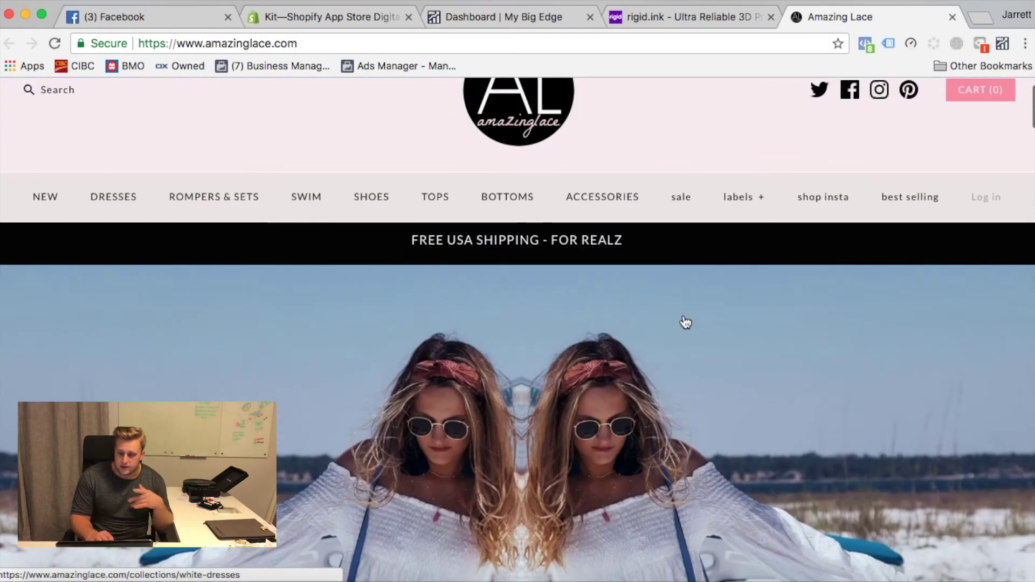
- Trigger the Initiate Checkout event on Amazing Lace's Facebook pixels from the extension
click(1003, 43)
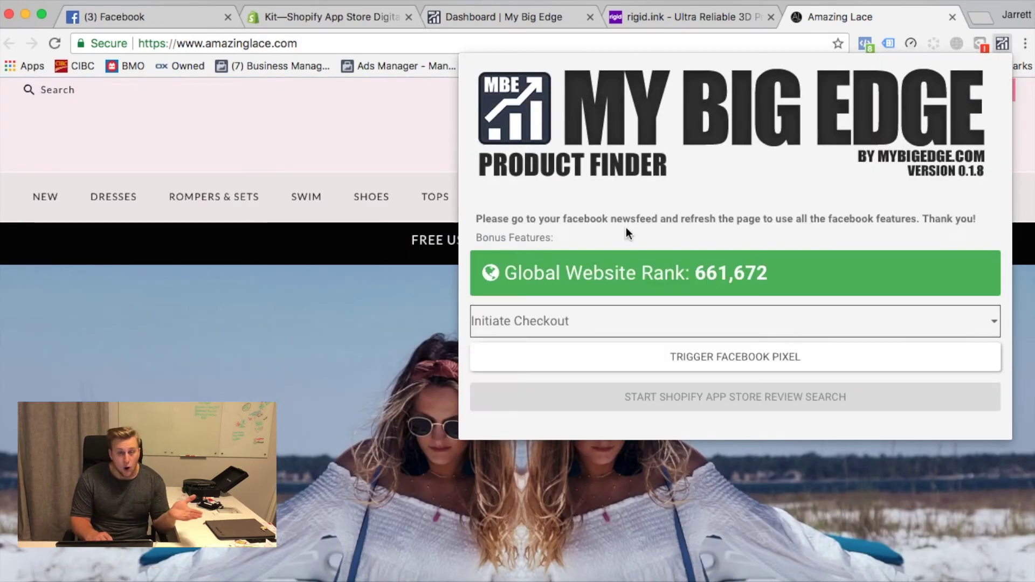
click(692, 365)
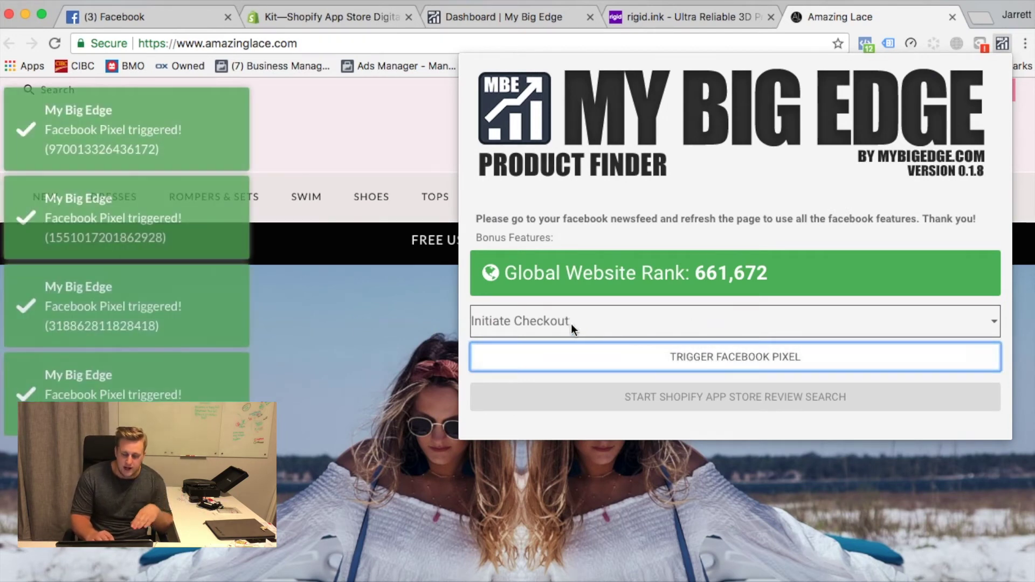
click(419, 133)
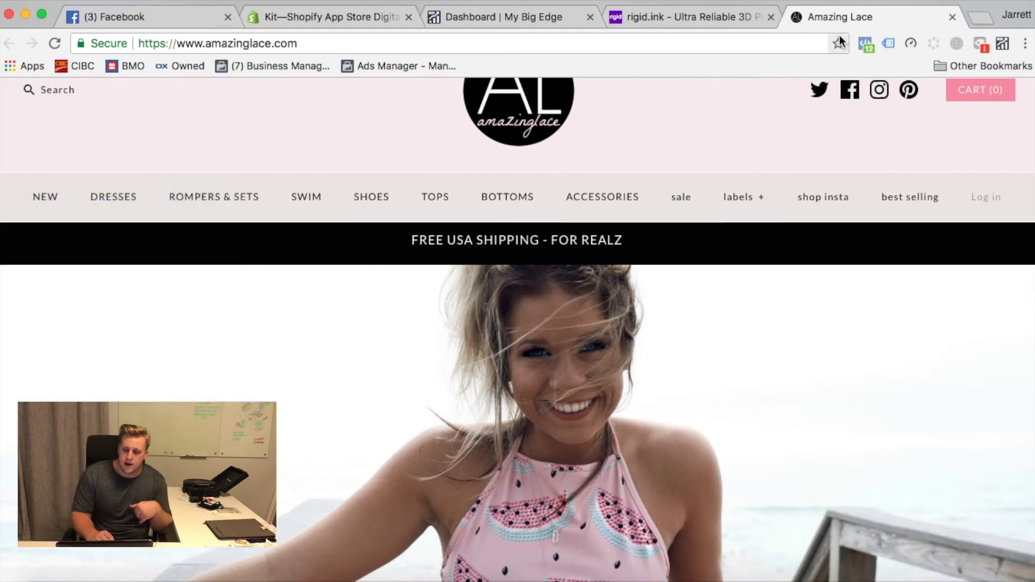
- Confirm the Initiate Checkout events registered in Facebook Pixel Helper
click(865, 44)
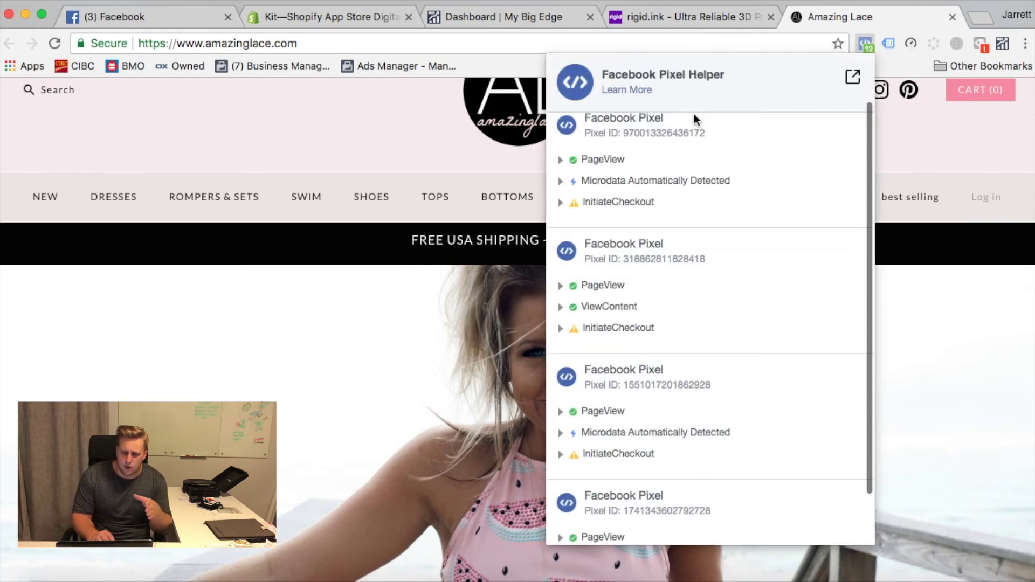
scroll(732, 252, down, 5)
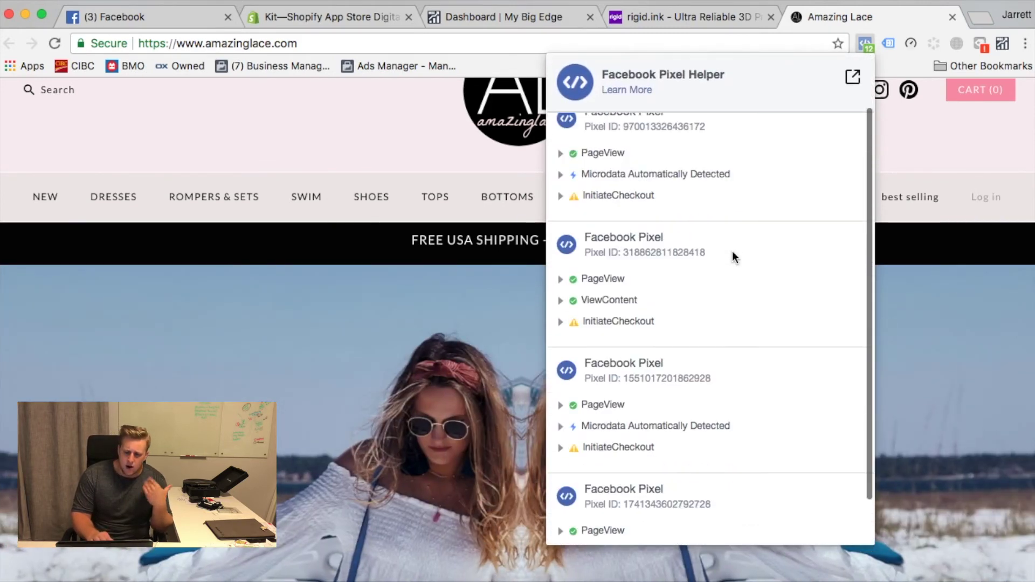
click(225, 108)
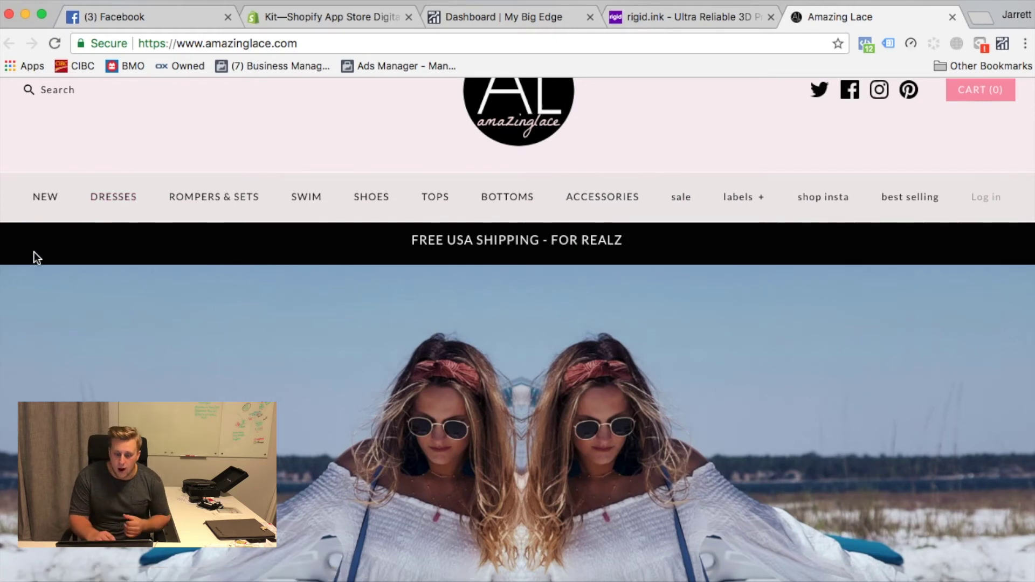
scroll(195, 353, down, 5)
scroll(194, 354, down, 10)
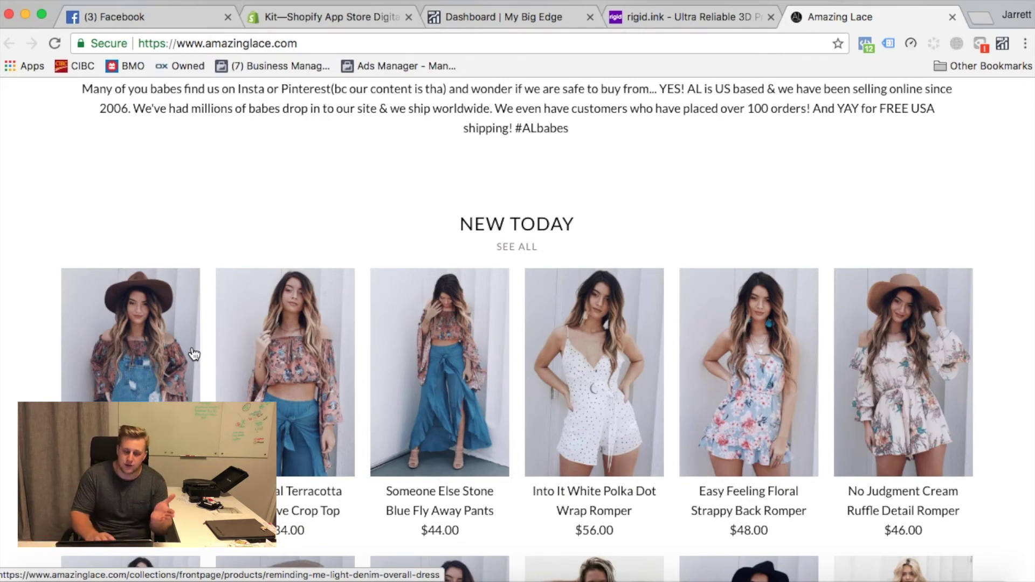
scroll(194, 345, up, 15)
scroll(203, 331, up, 2)
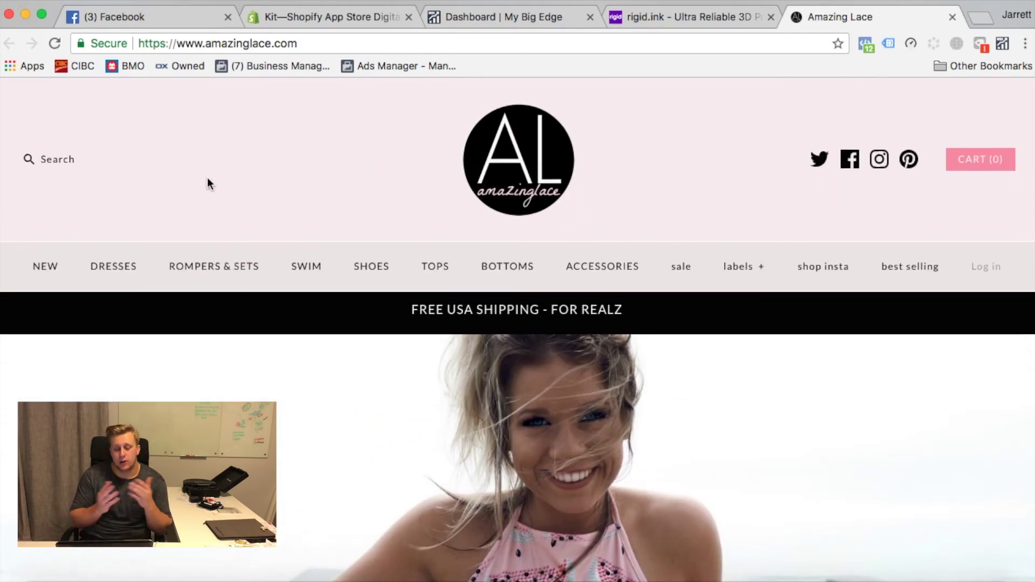
scroll(207, 184, down, 15)
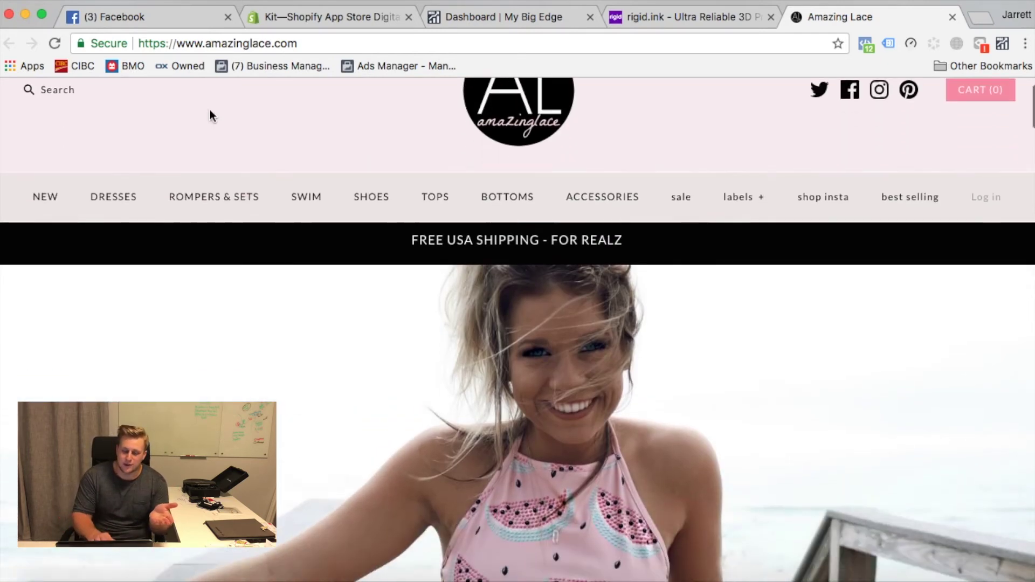
scroll(228, 388, down, 3)
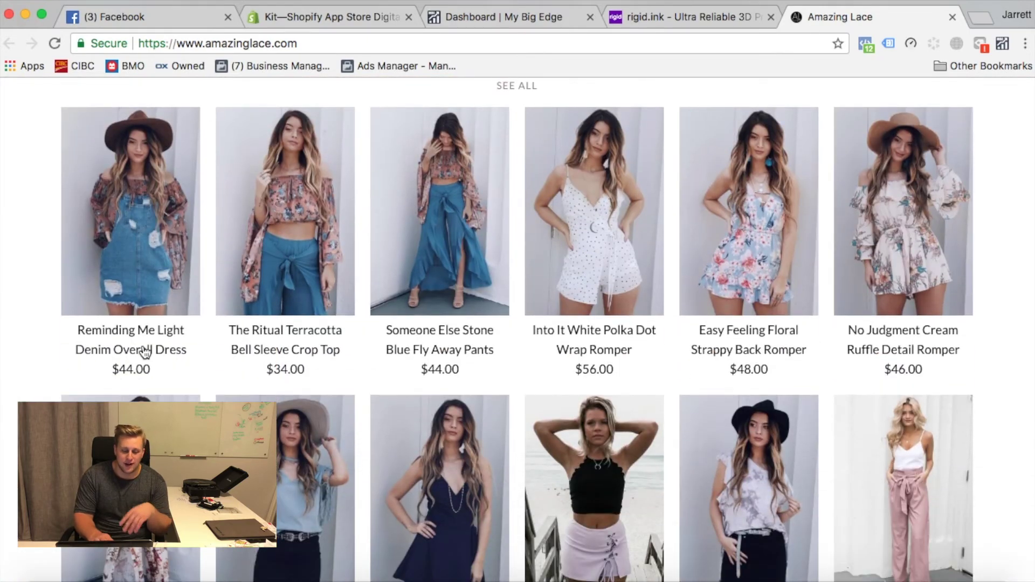
scroll(143, 351, up, 15)
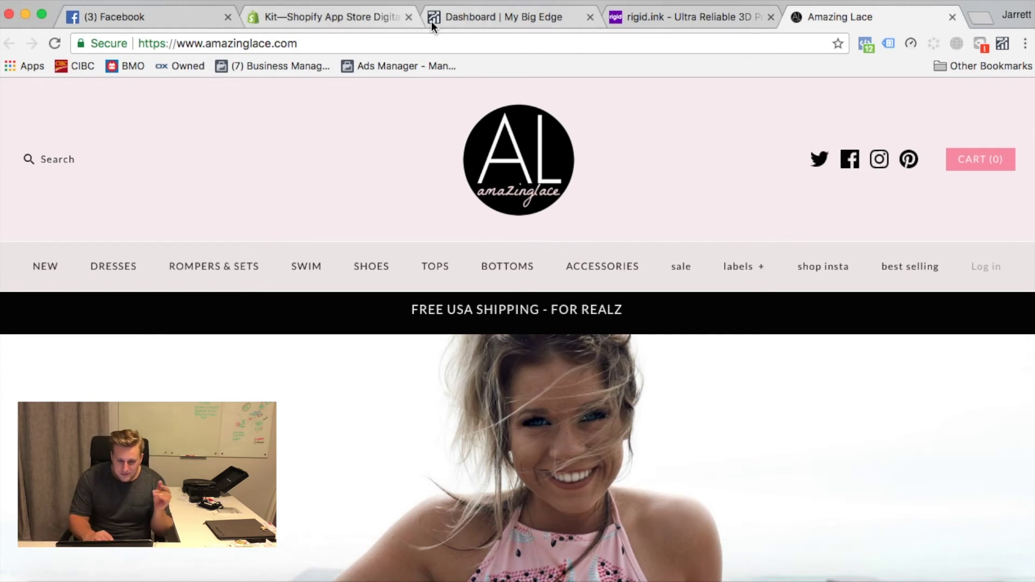
- From the Dashboard tab, load mybigedge.com in a new browser tab
click(453, 18)
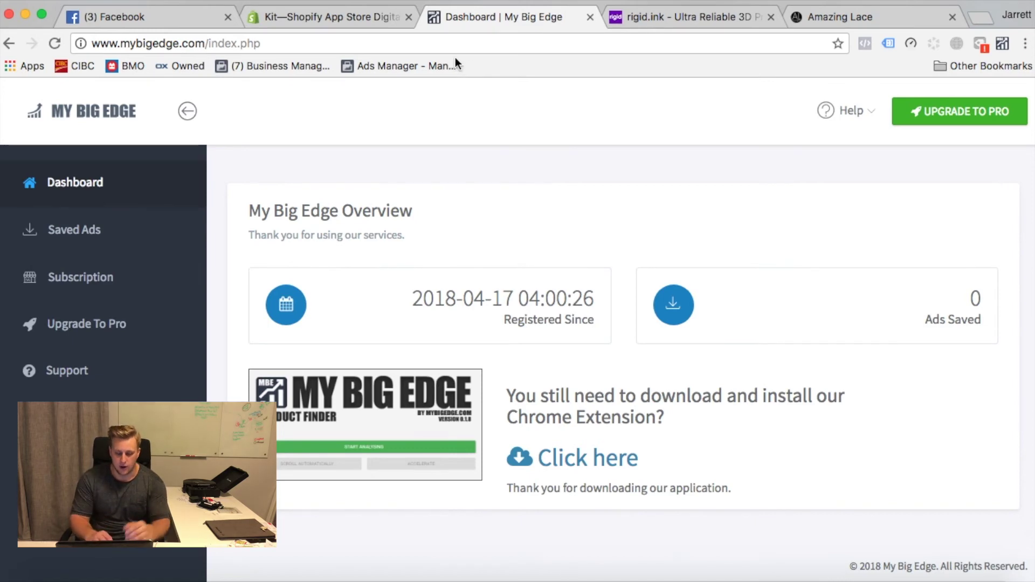
key(super+t)
text(my)
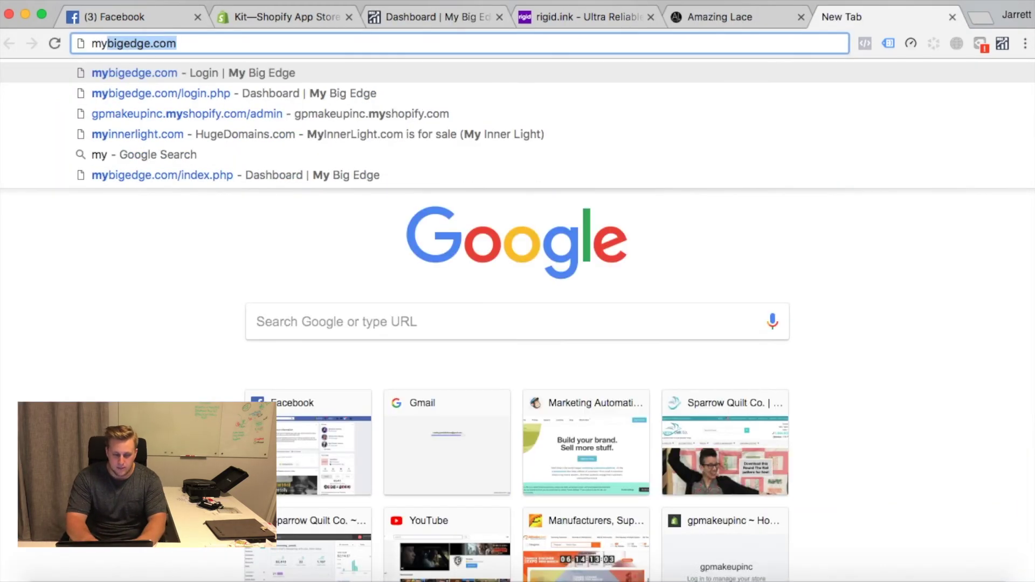
key(Return)
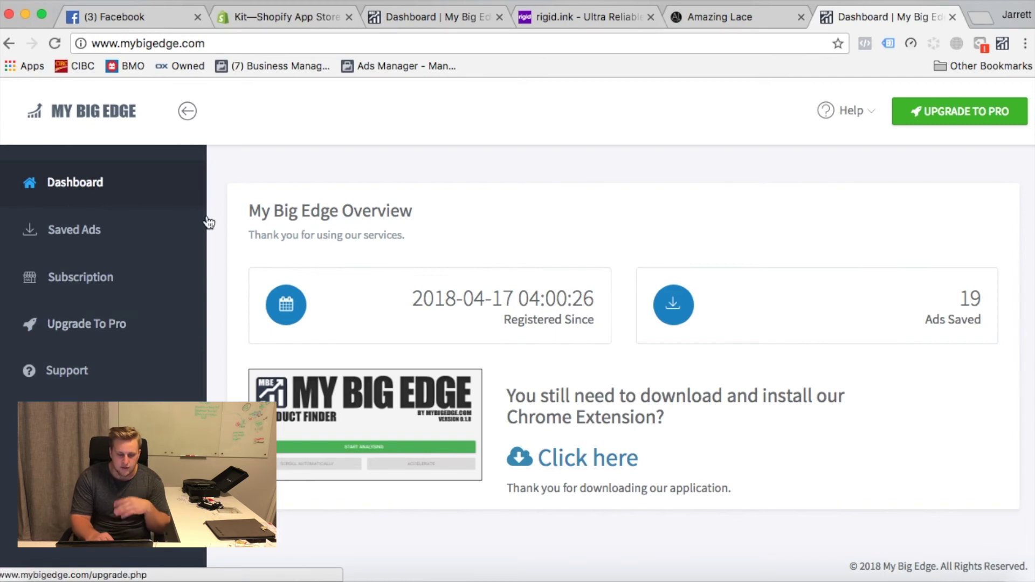
- Open Saved Ads and sort them by Shopify status, Shopify stores first
click(115, 228)
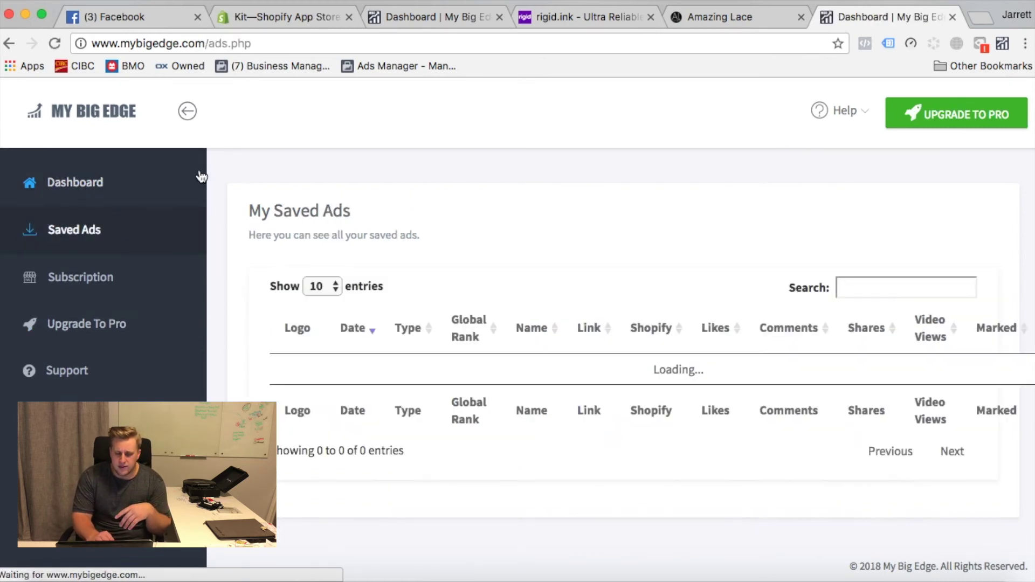
scroll(340, 238, down, 10)
scroll(620, 356, up, 10)
scroll(621, 356, down, 3)
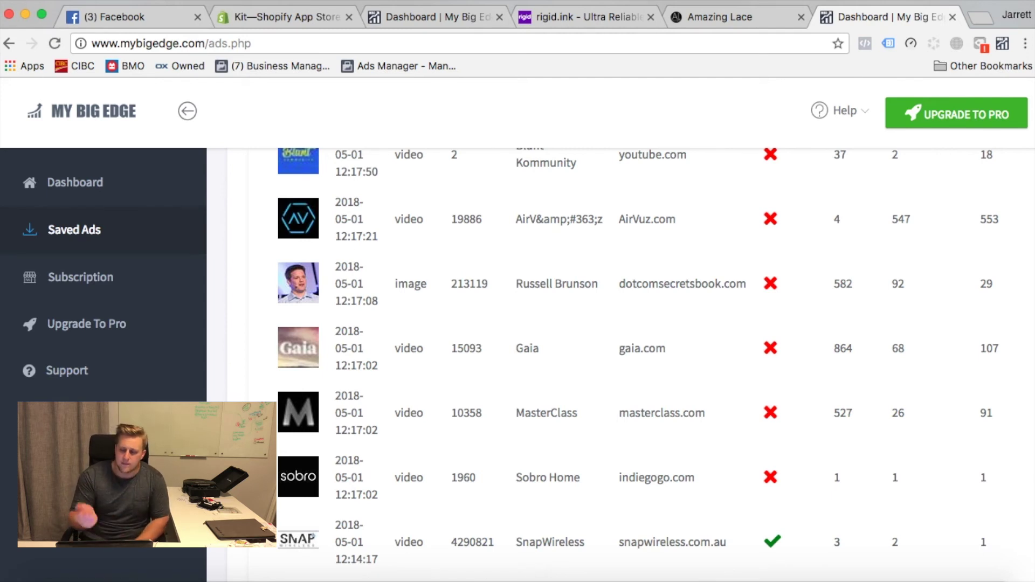
scroll(542, 424, up, 3)
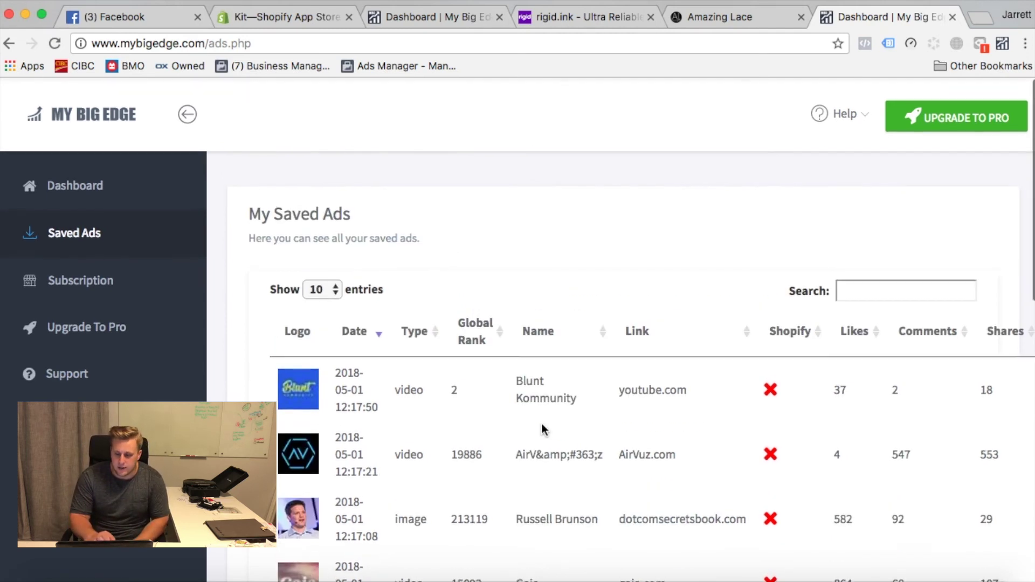
click(793, 341)
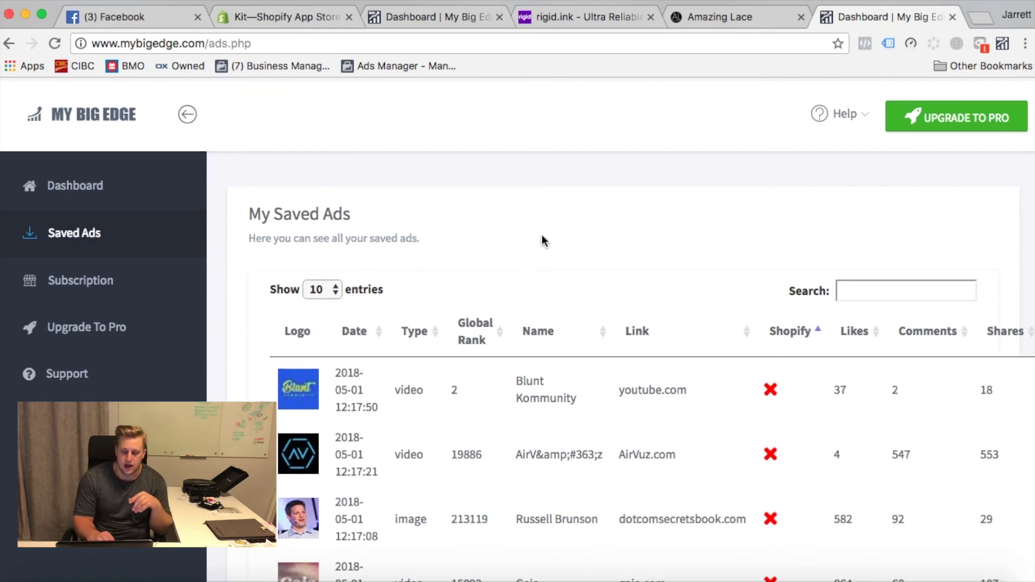
scroll(542, 296, down, 10)
scroll(542, 357, up, 10)
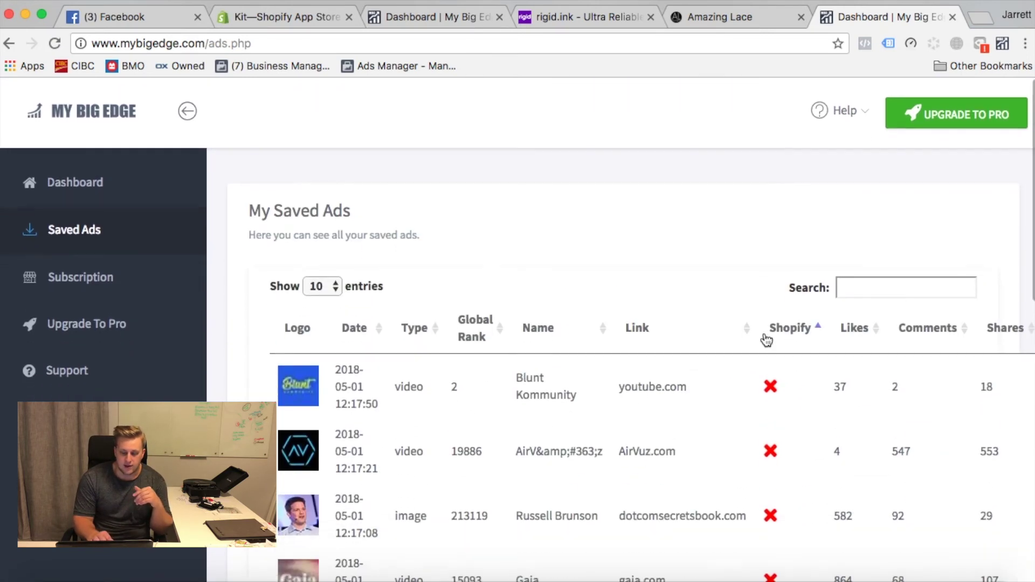
click(779, 326)
- Re-sort the saved ads by Global Rank, then go to the store subscriptions page
scroll(580, 437, down, 3)
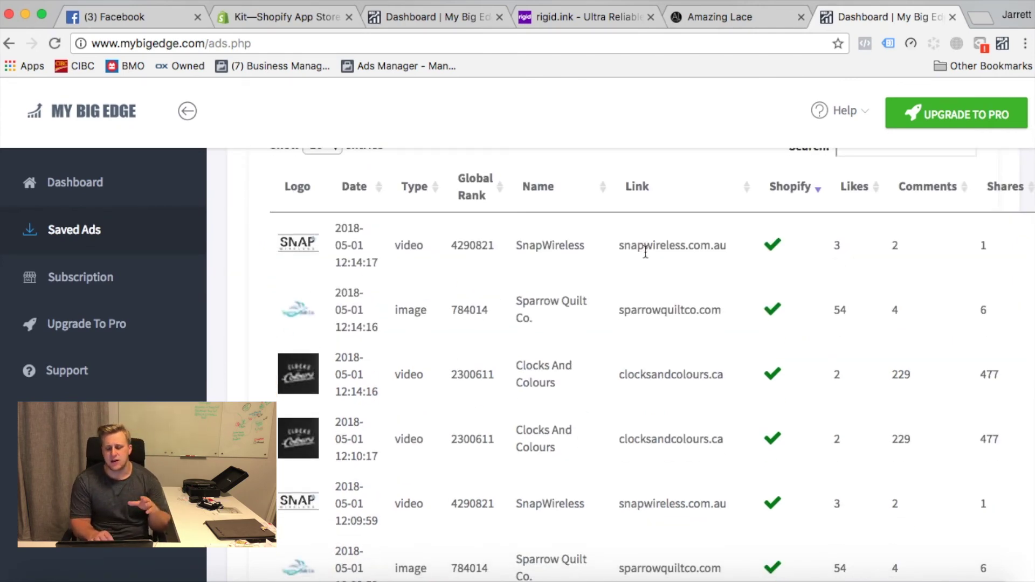
scroll(279, 467, down, 8)
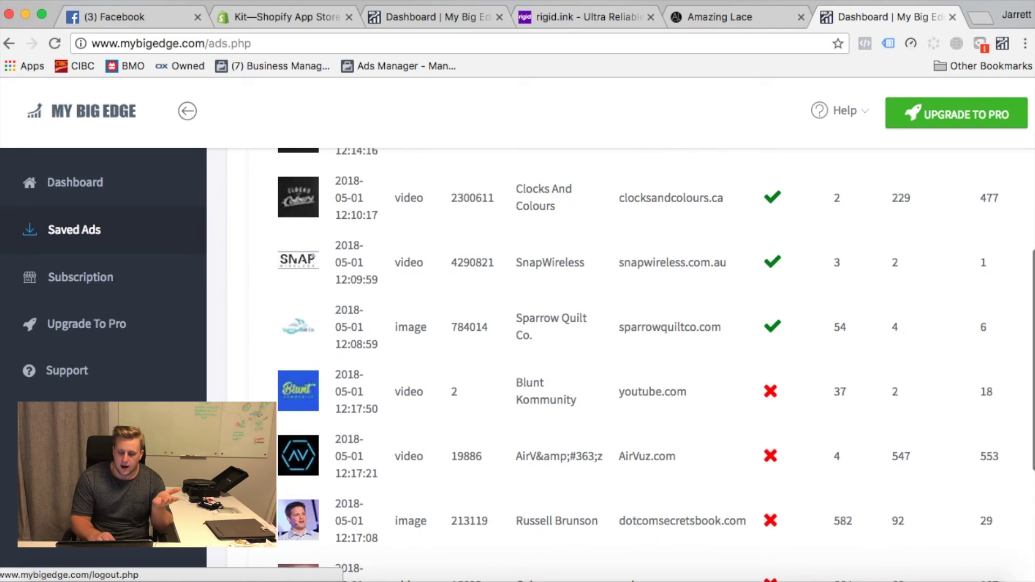
scroll(280, 467, up, 7)
scroll(278, 457, up, 1)
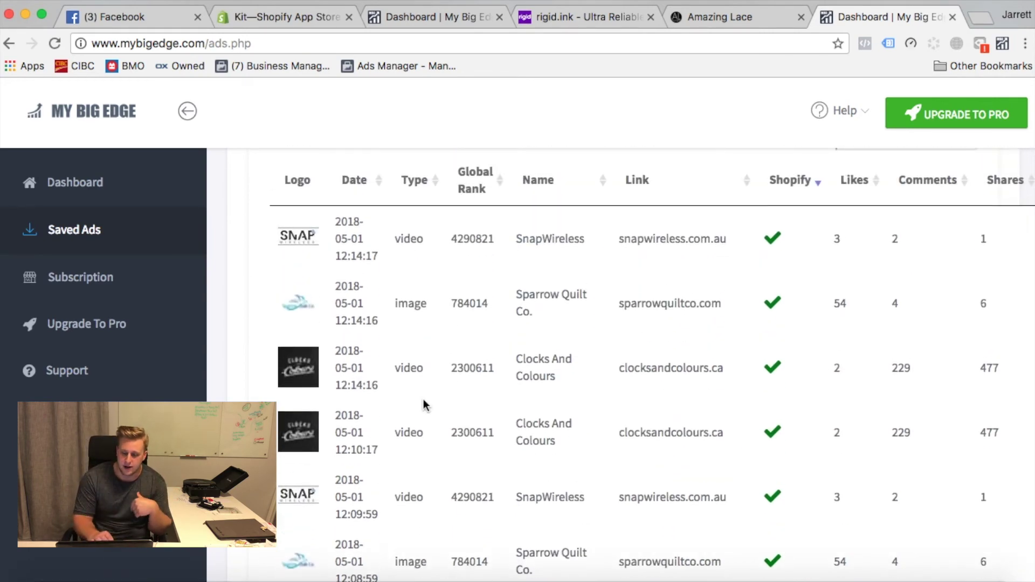
click(479, 180)
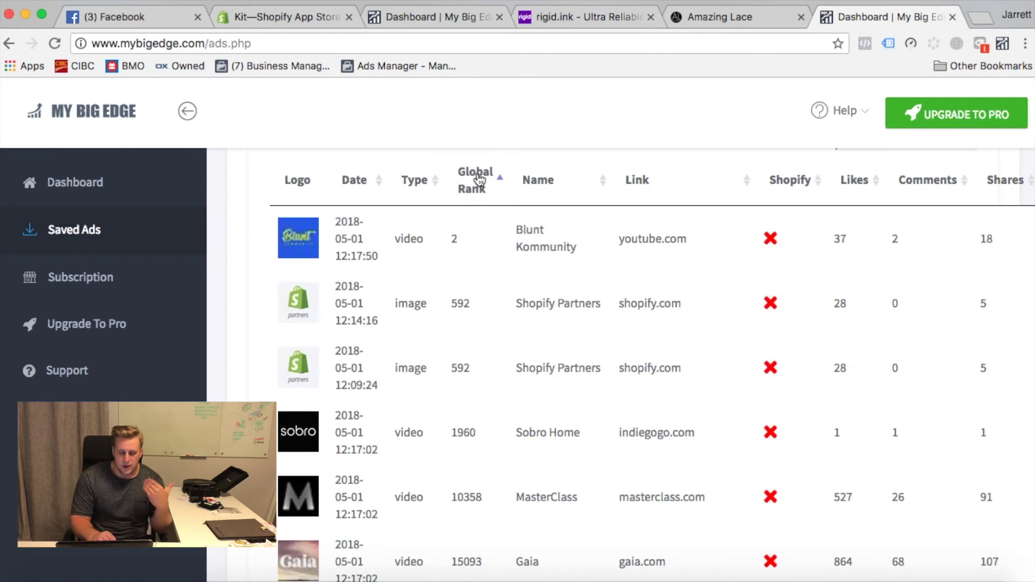
scroll(452, 371, down, 6)
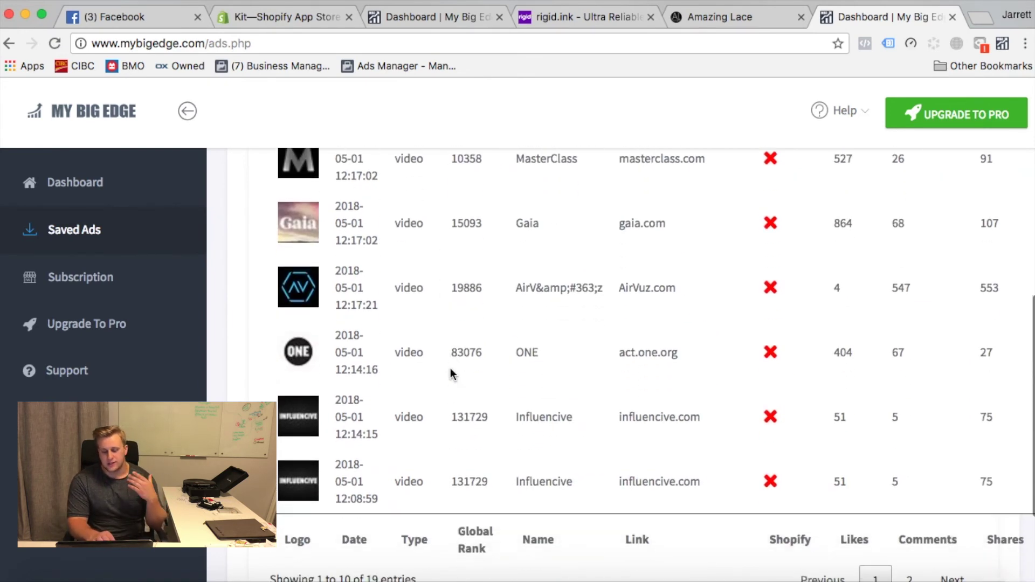
scroll(488, 470, up, 7)
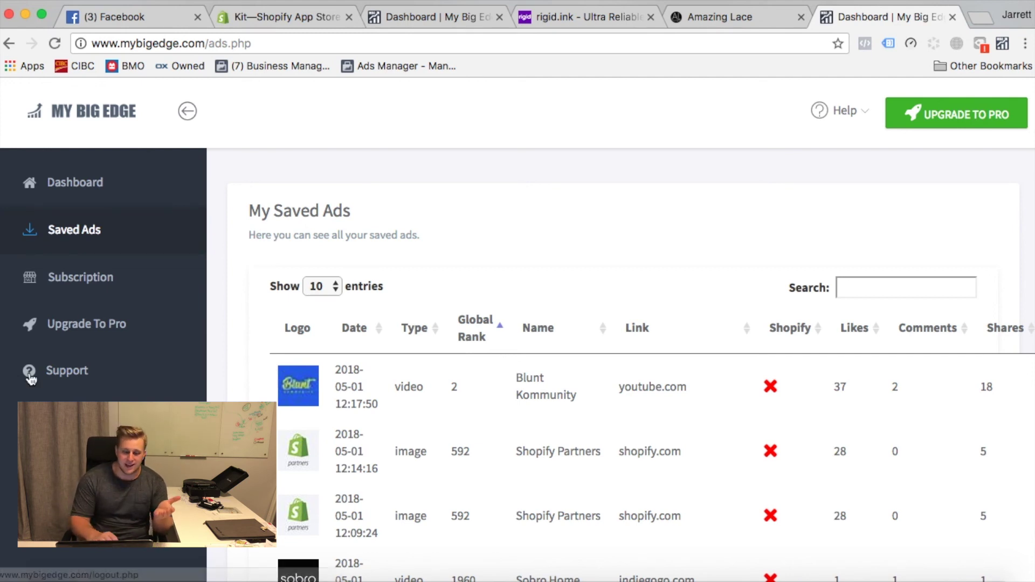
click(51, 276)
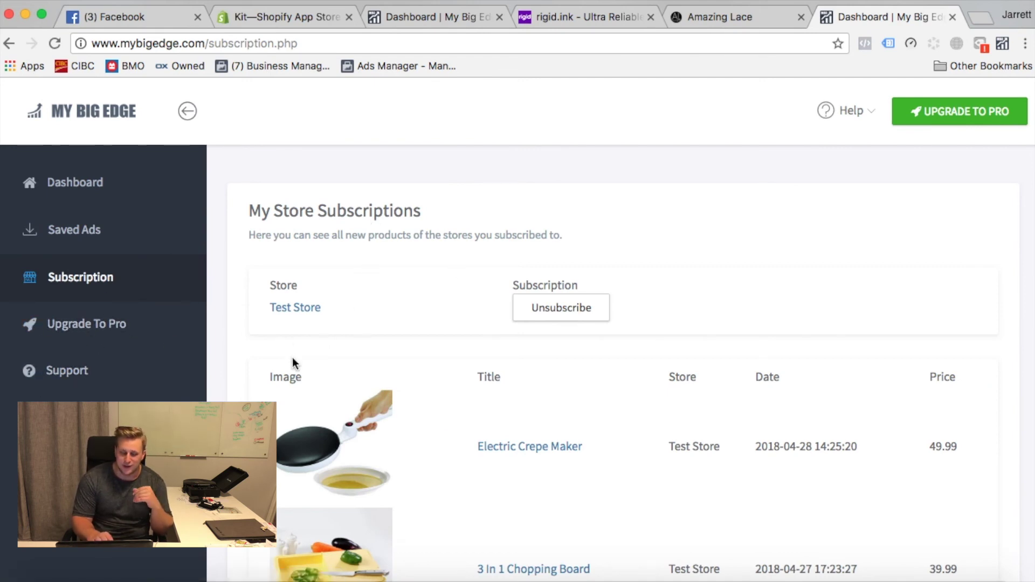
- Open the Upgrade To Pro page showing Status: Activated
scroll(278, 364, down, 2)
scroll(280, 365, up, 3)
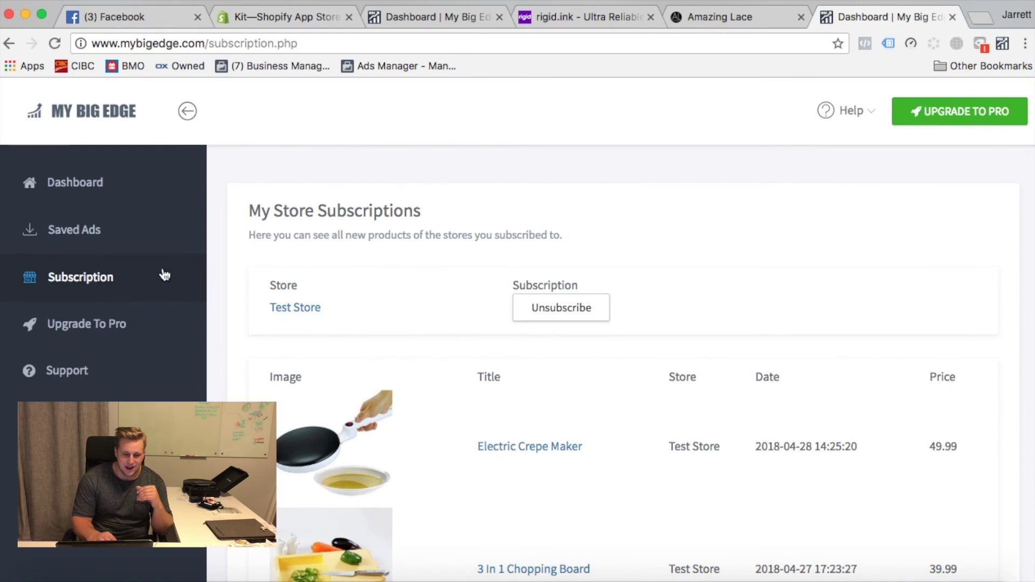
click(110, 345)
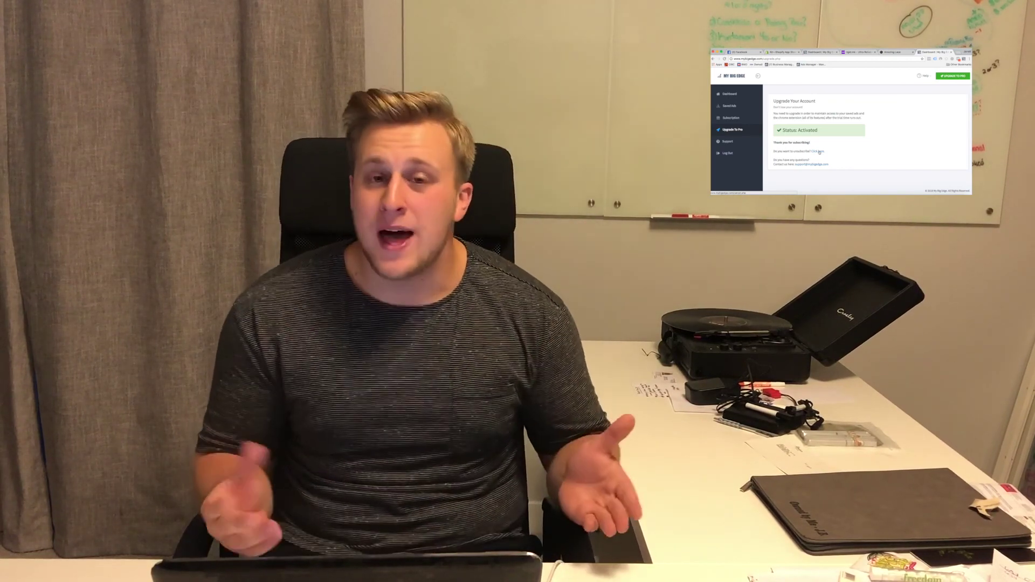
- Return to the Dashboard overview reporting 19 ads saved
click(736, 95)
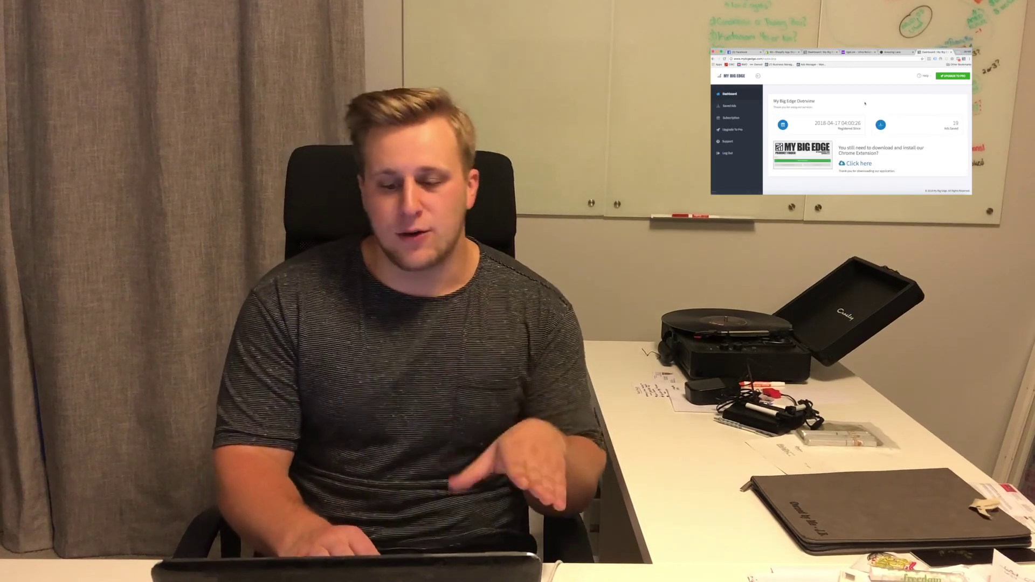